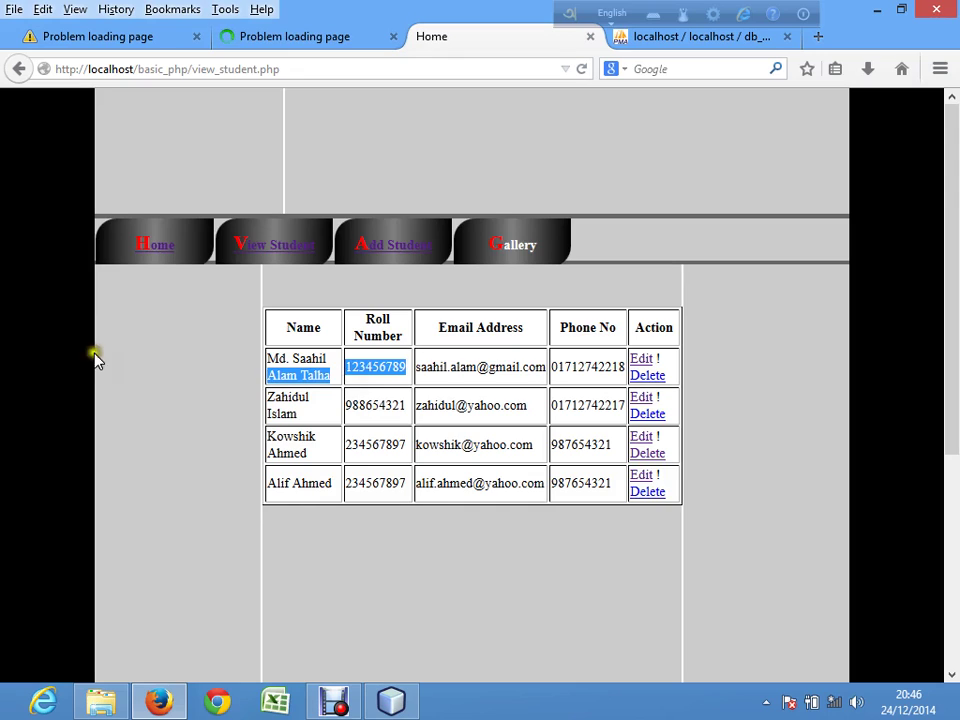
Step: In File Explorer, browse Local Disk (C:) into xampp and htdocs, ending back in C:\xampp
click(100, 700)
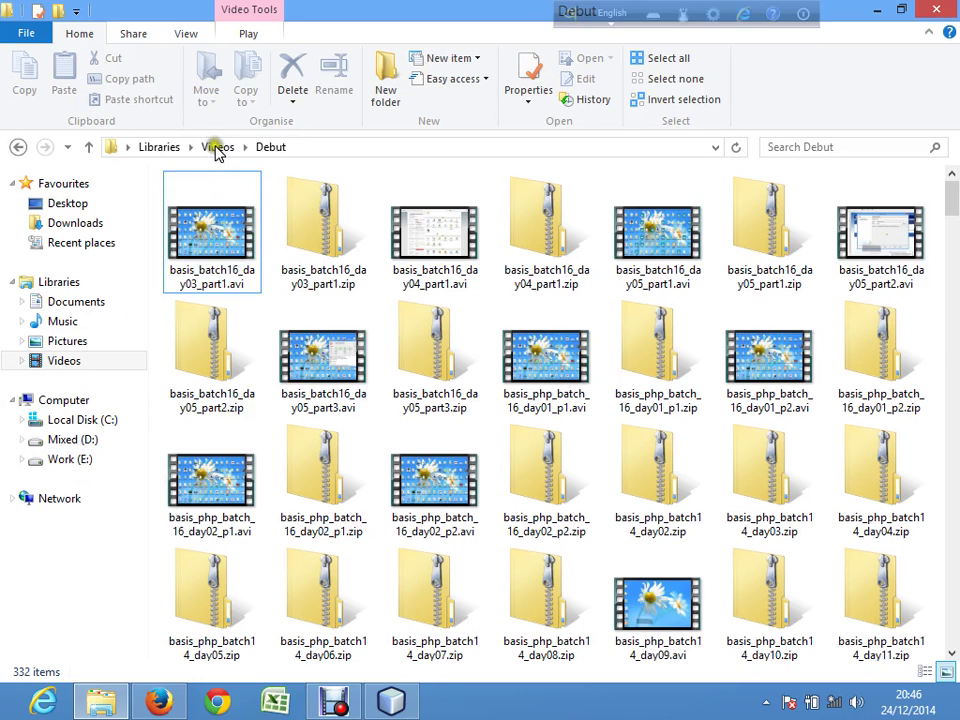
click(75, 445)
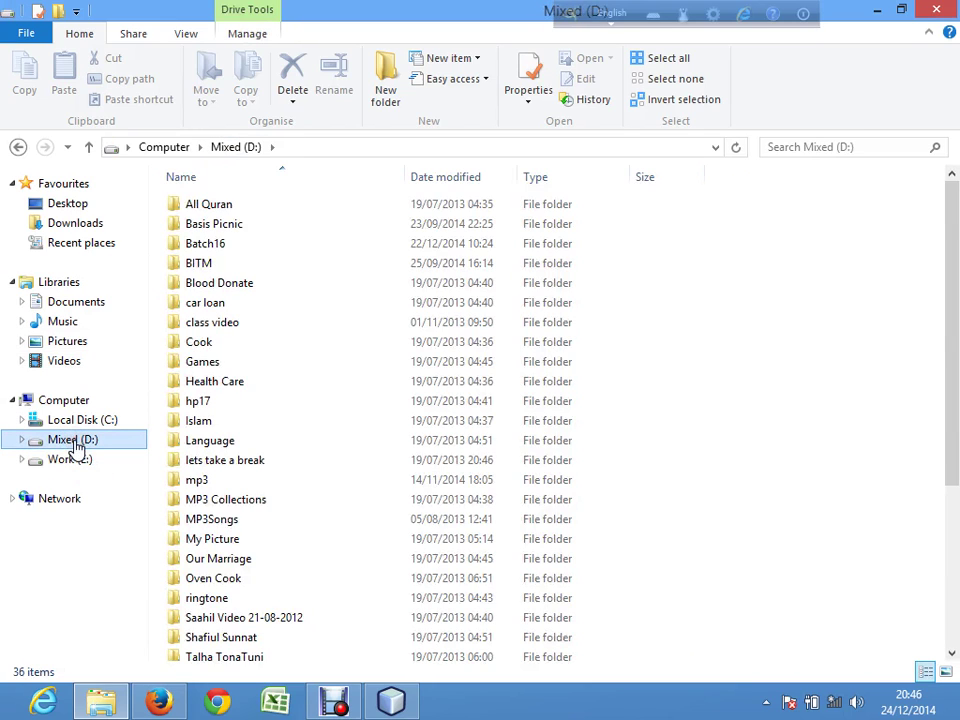
click(76, 424)
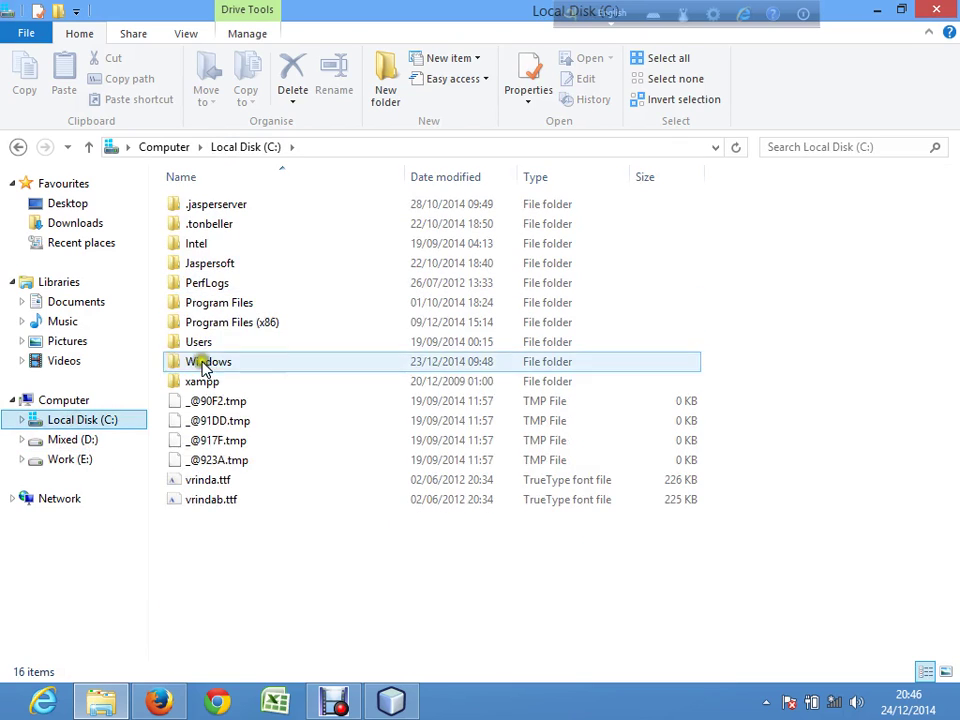
double_click(195, 383)
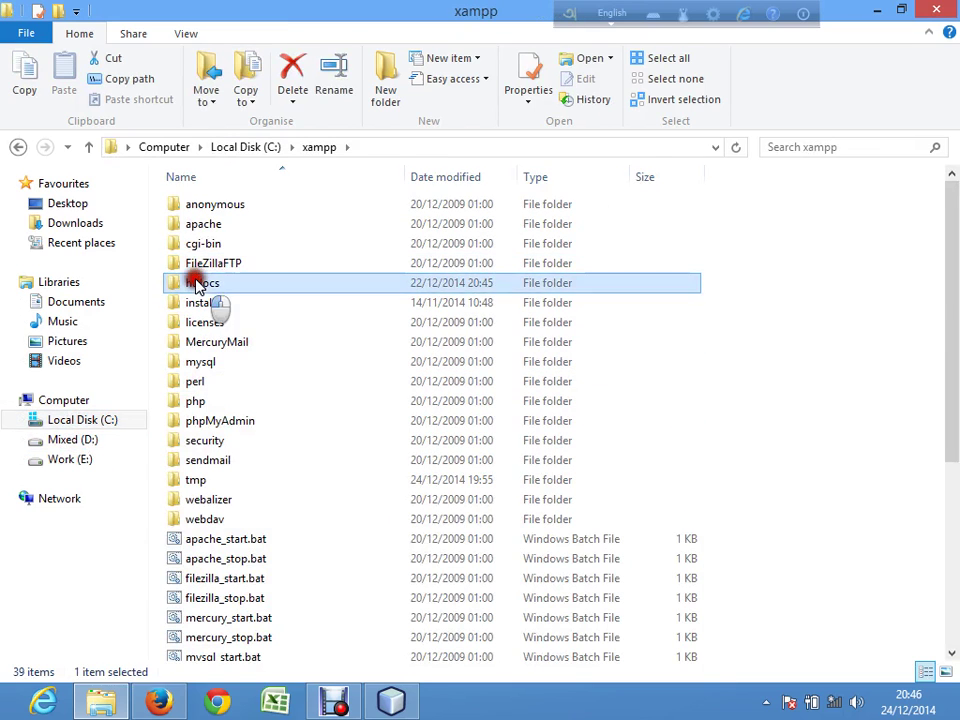
double_click(197, 282)
click(305, 148)
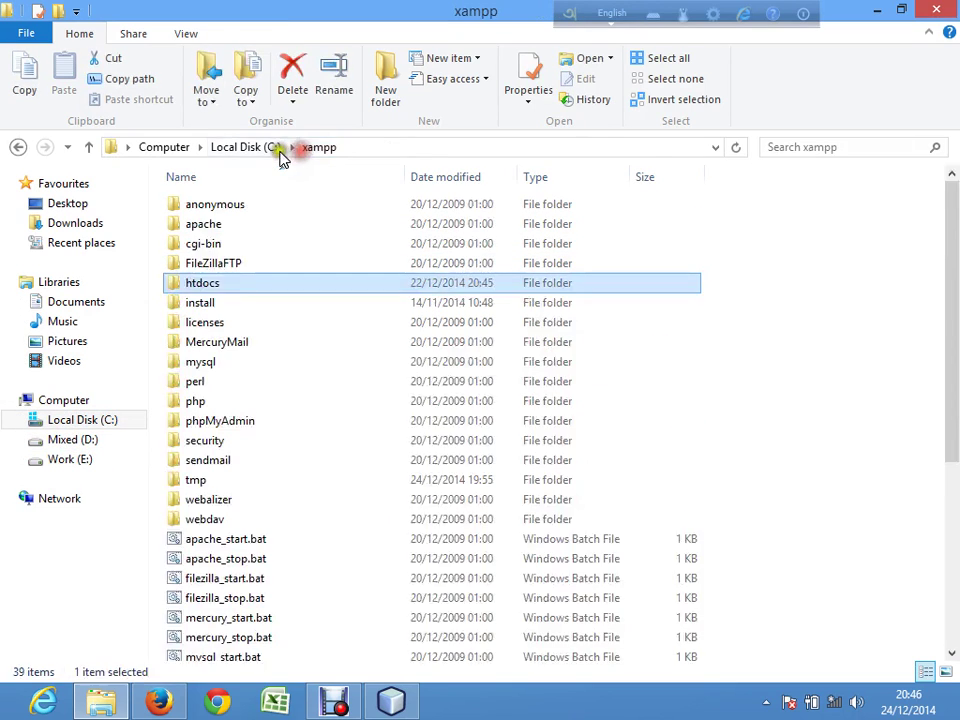
click(766, 702)
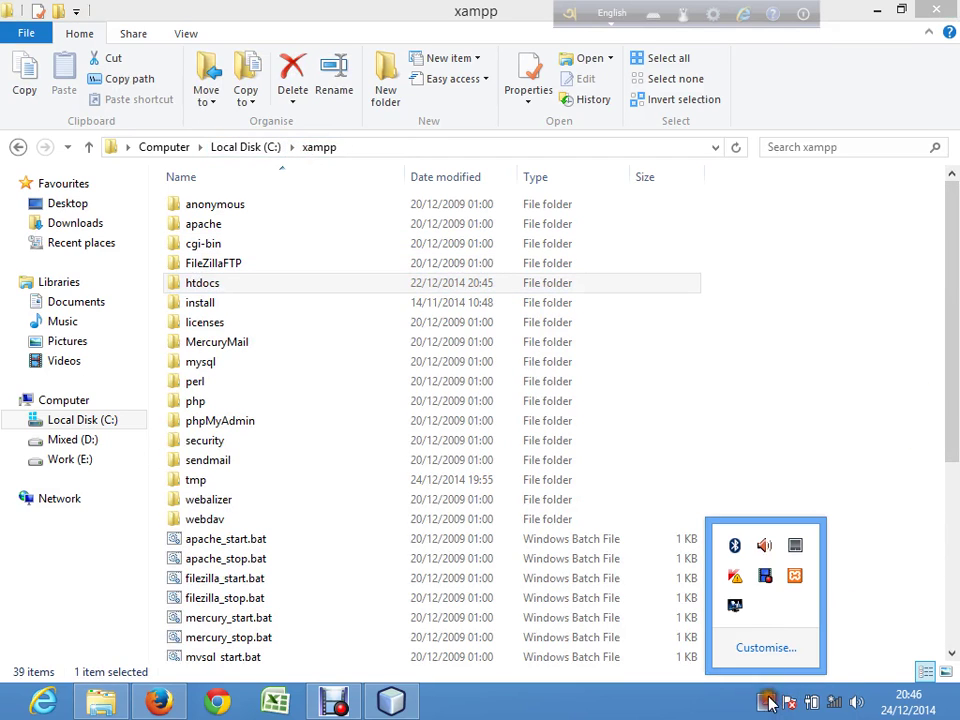
Step: Stop MySQL and Apache in the C:\xampp XAMPP Control Panel, then close the panel
click(796, 577)
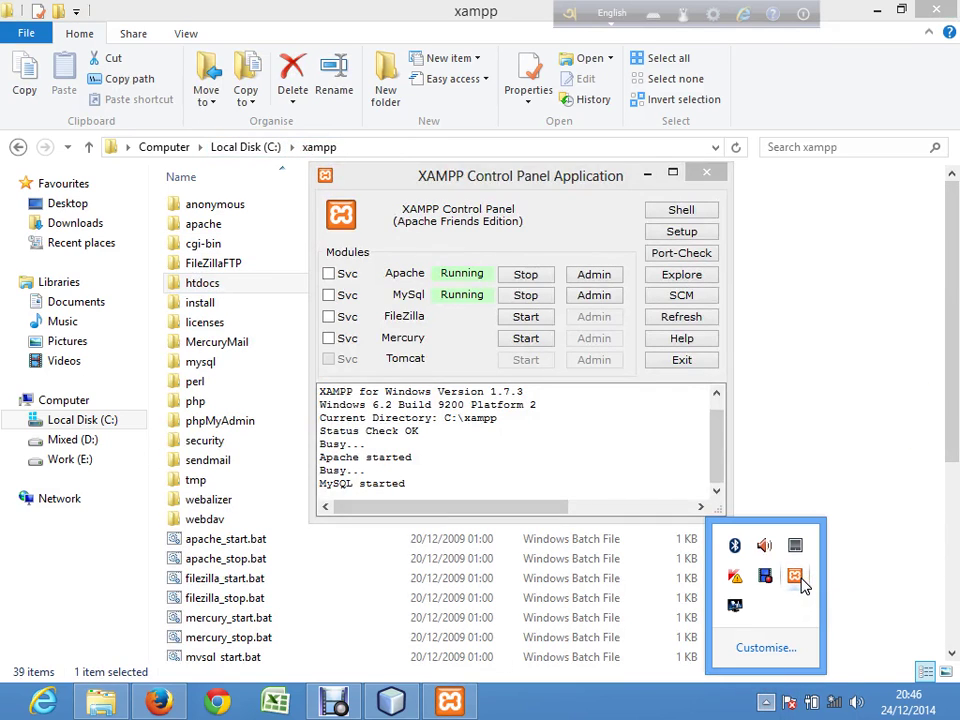
click(527, 296)
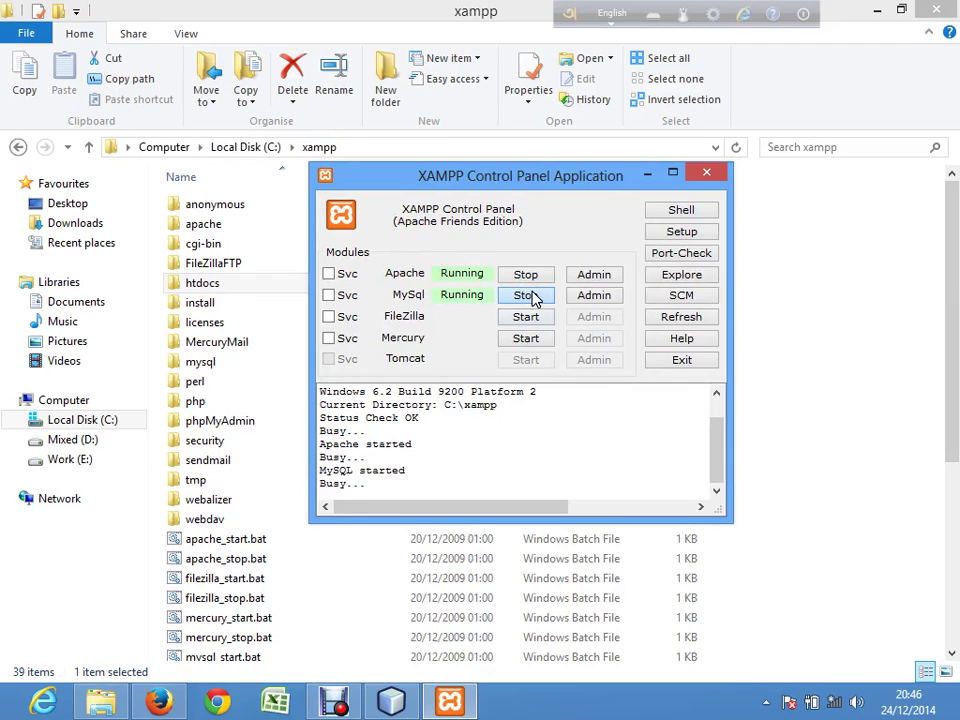
click(531, 275)
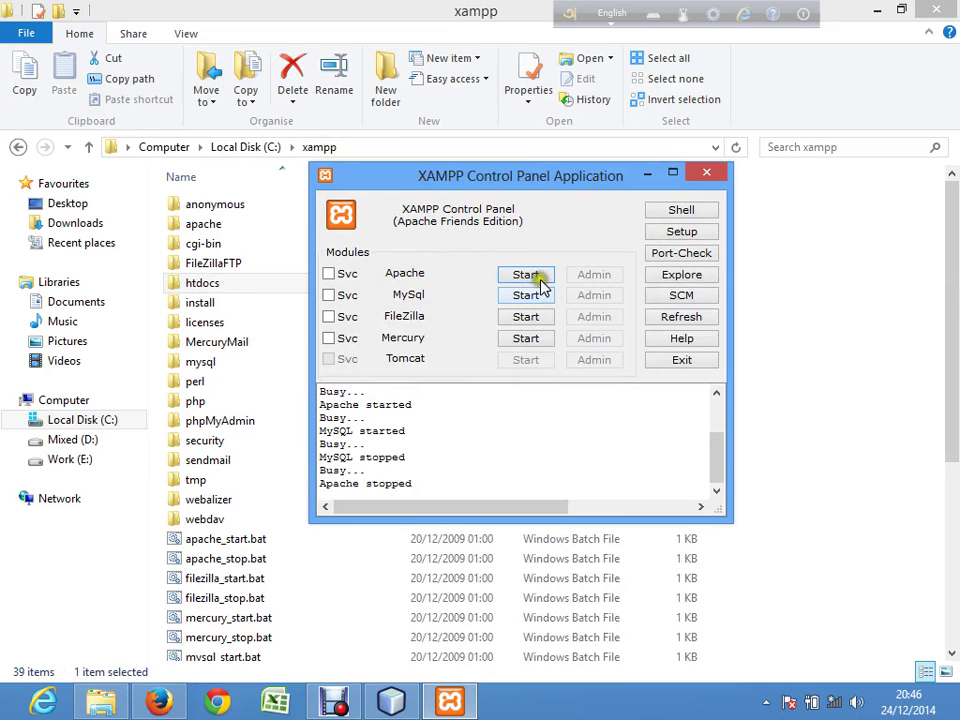
click(701, 172)
Step: Navigate from Local Disk (C:) to the xampp folder on Work (E:)
click(245, 147)
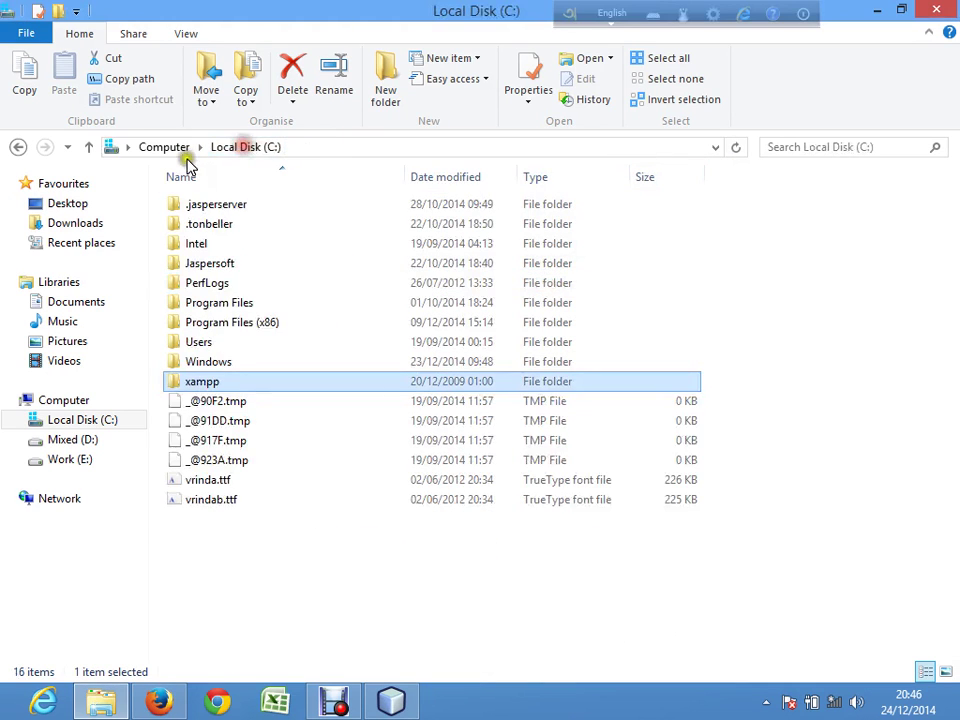
click(72, 460)
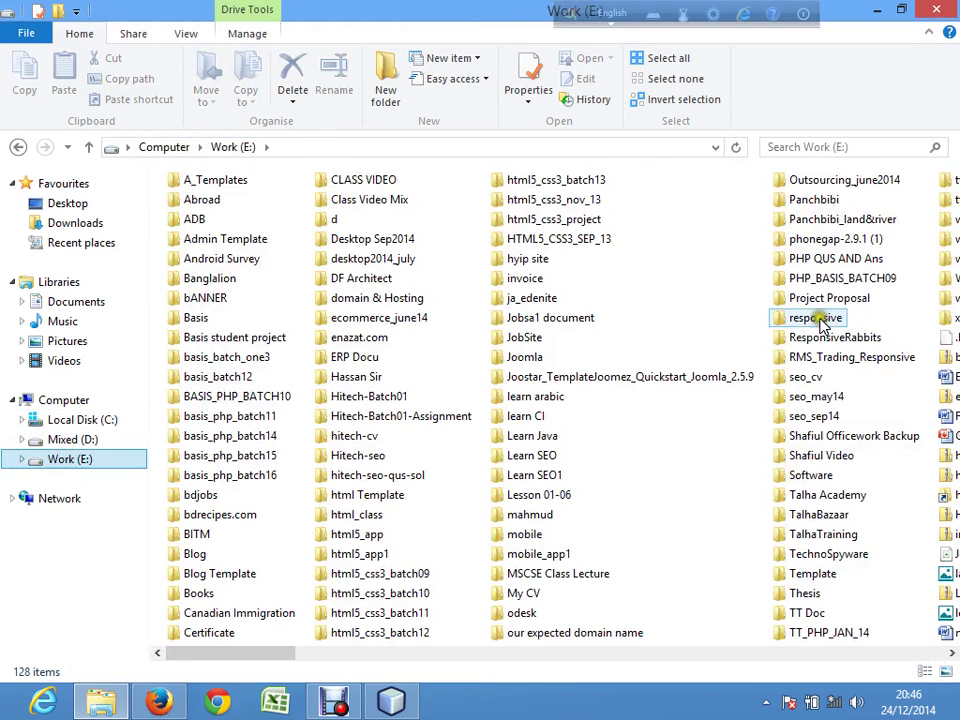
click(825, 318)
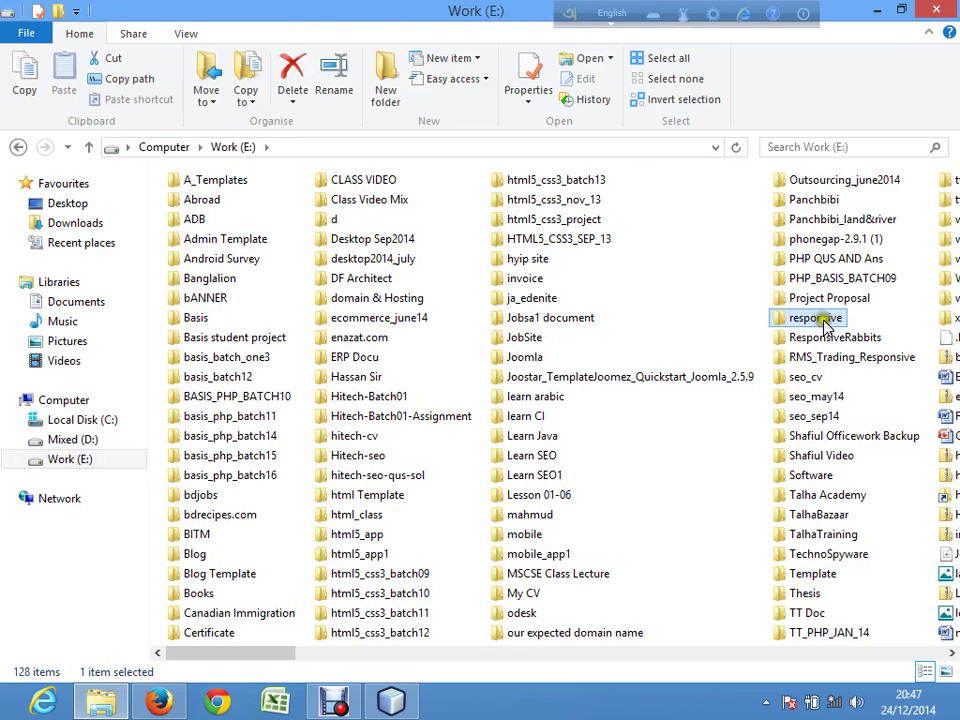
drag(337, 660, 491, 656)
click(622, 320)
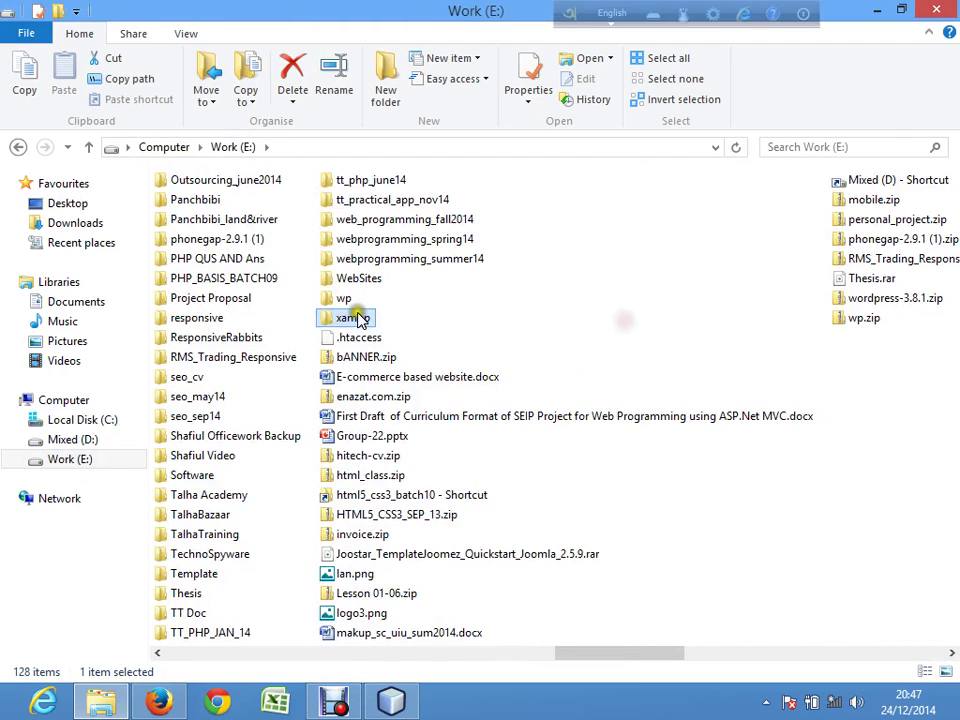
double_click(352, 318)
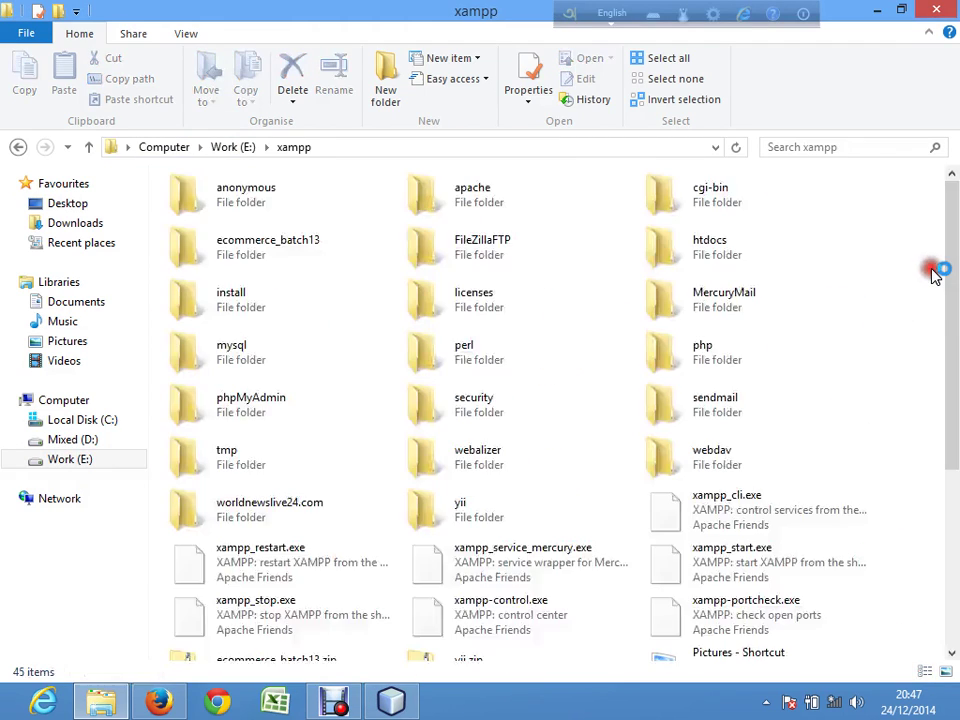
drag(945, 253, 945, 400)
Step: Exit the already-running XAMPP panel and relaunch xampp-control.exe from E:\xampp
click(450, 383)
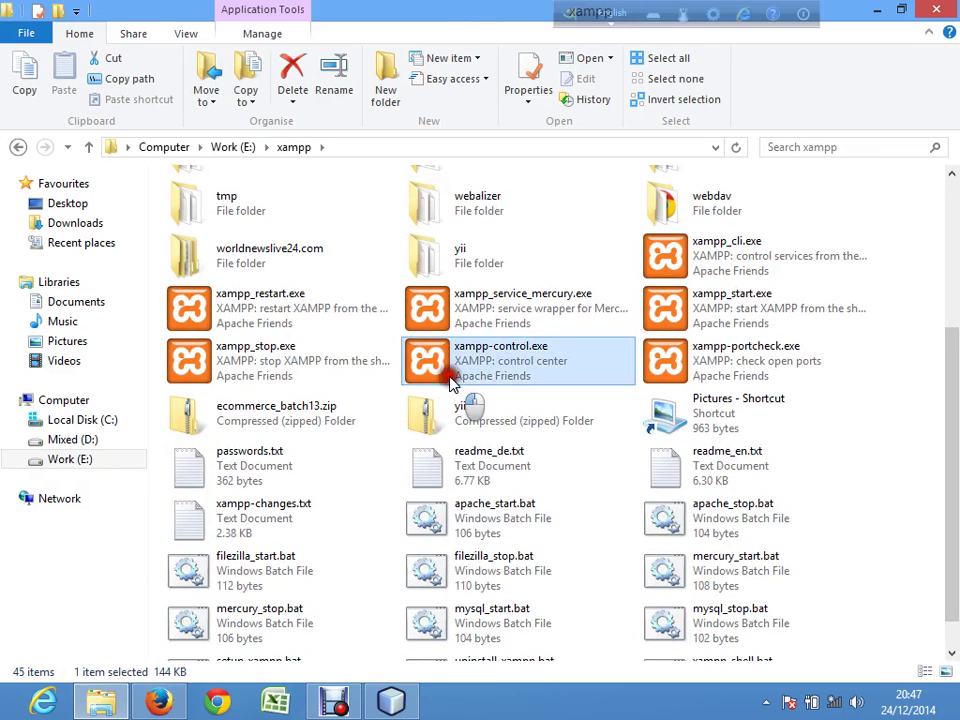
click(597, 421)
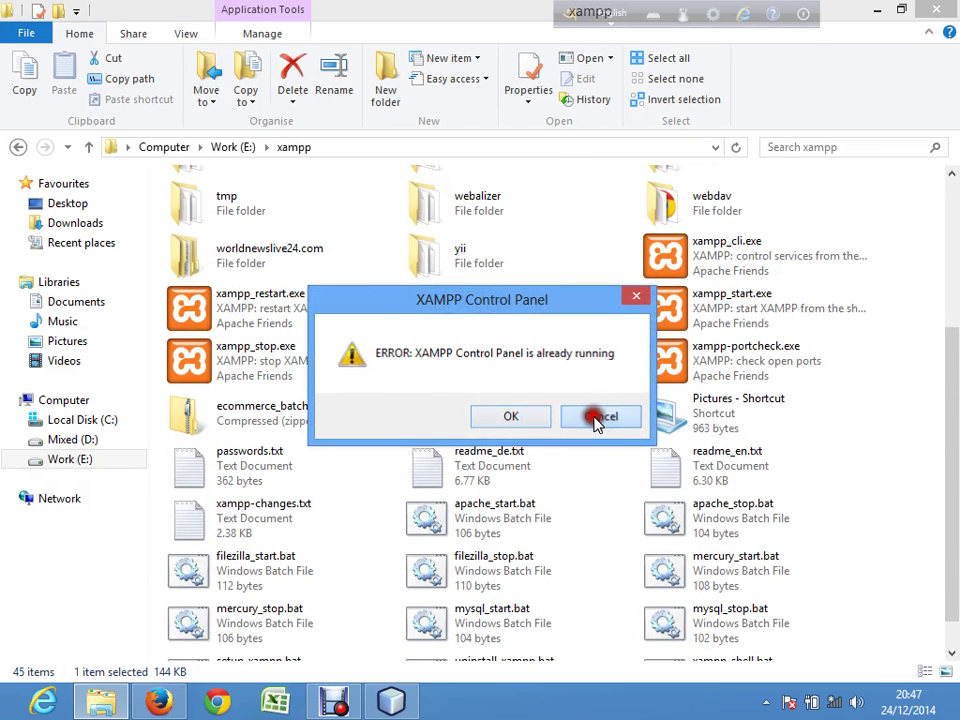
click(766, 702)
click(795, 580)
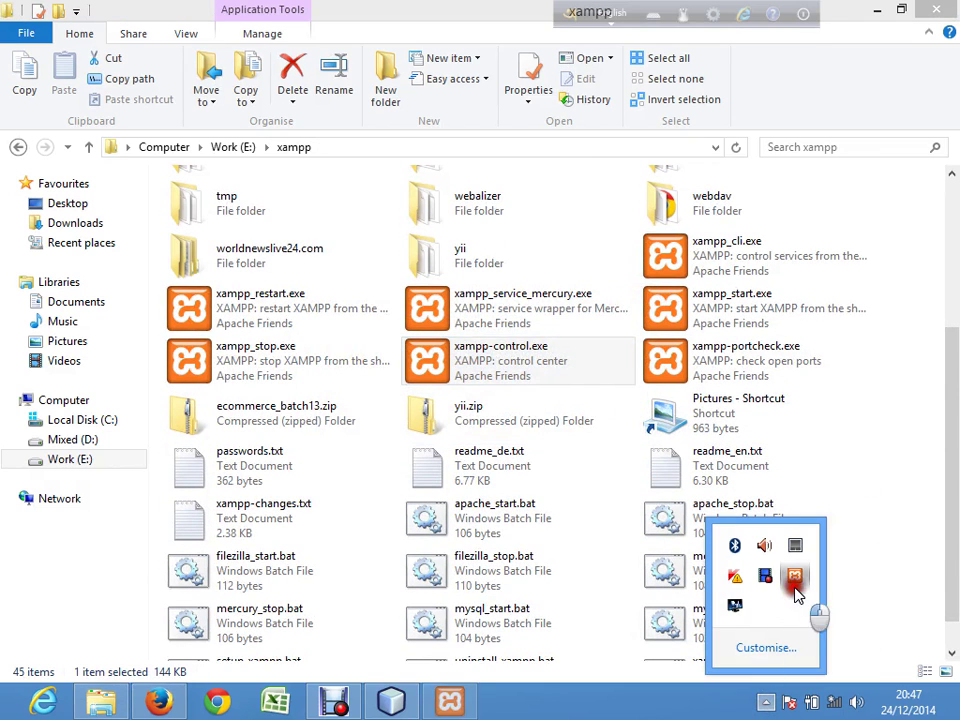
click(680, 362)
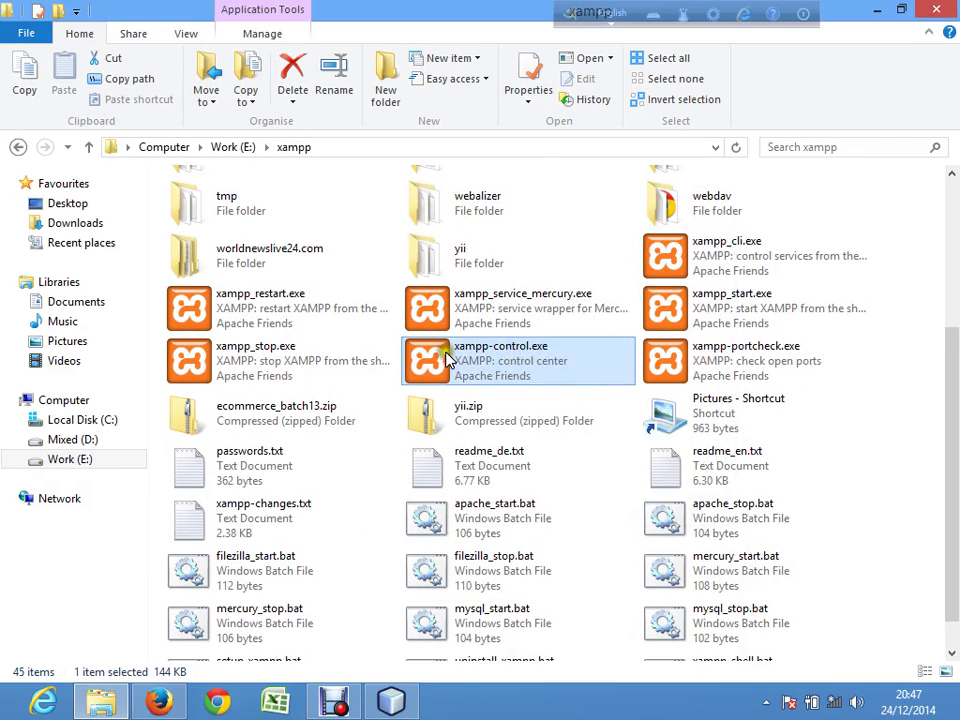
double_click(445, 358)
Step: Start MySQL and Apache from the E:\xampp control panel, then return to Firefox
click(752, 462)
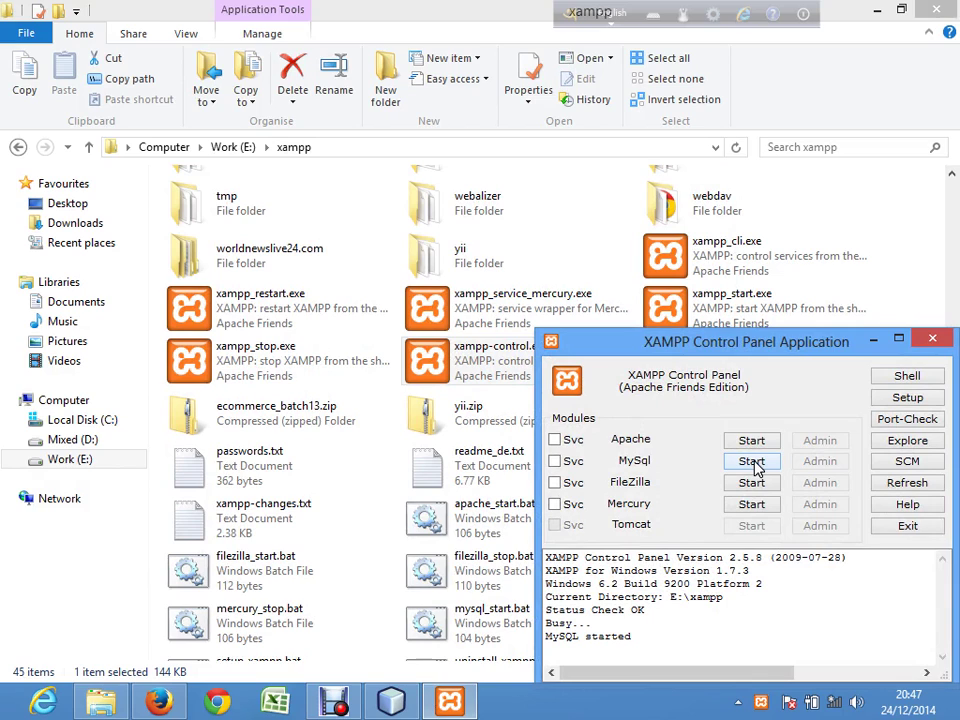
click(755, 443)
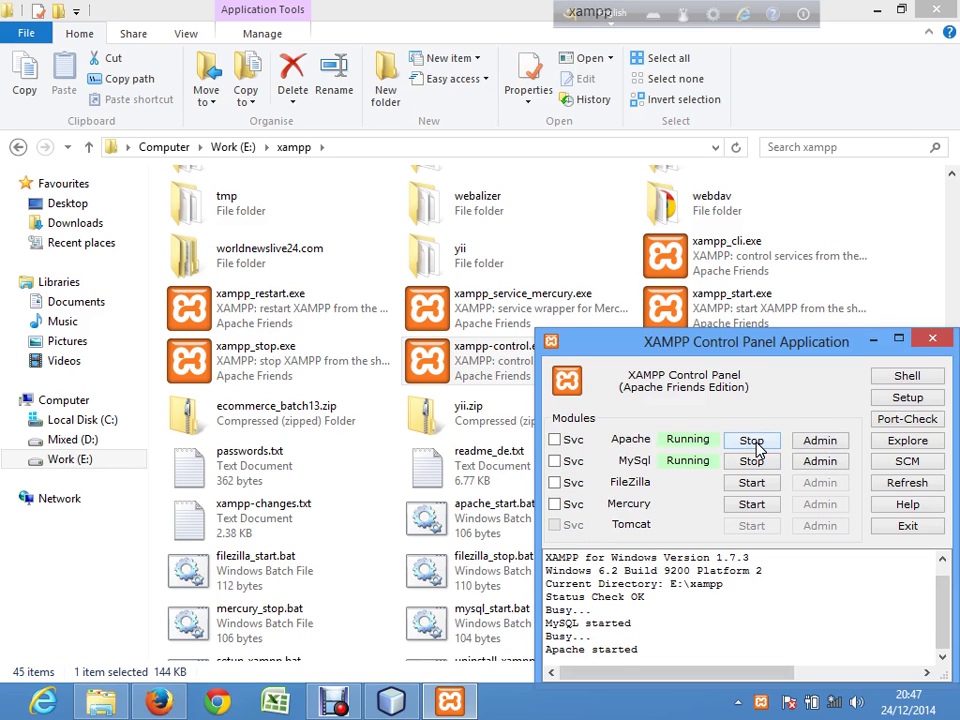
click(158, 701)
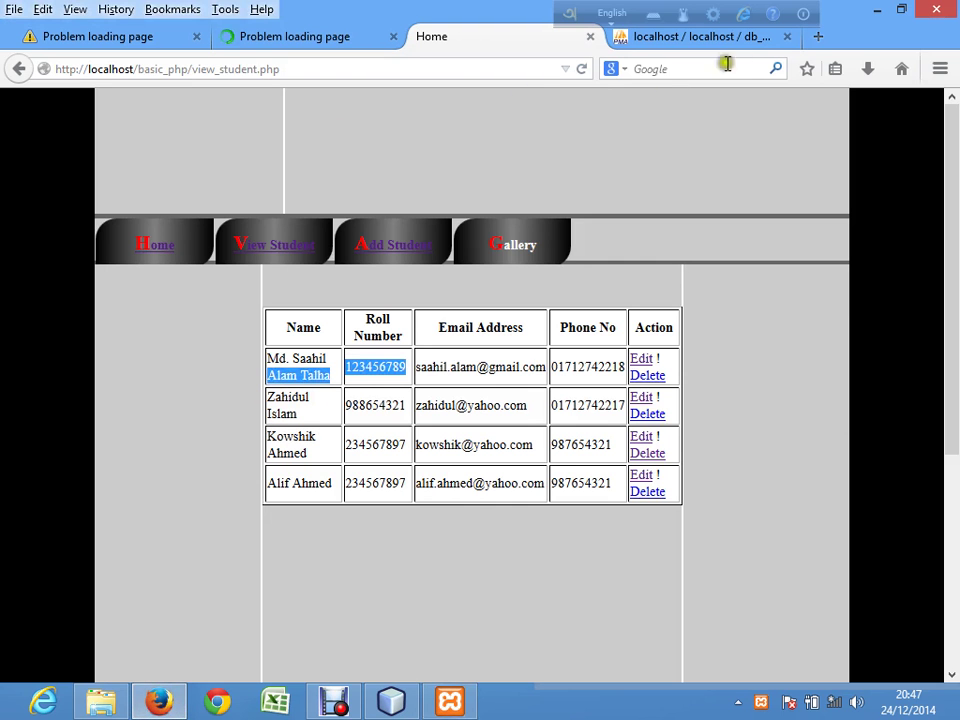
Step: Load the localhost/blog_batch14/ home page in a new tab
click(818, 37)
text(localhost/)
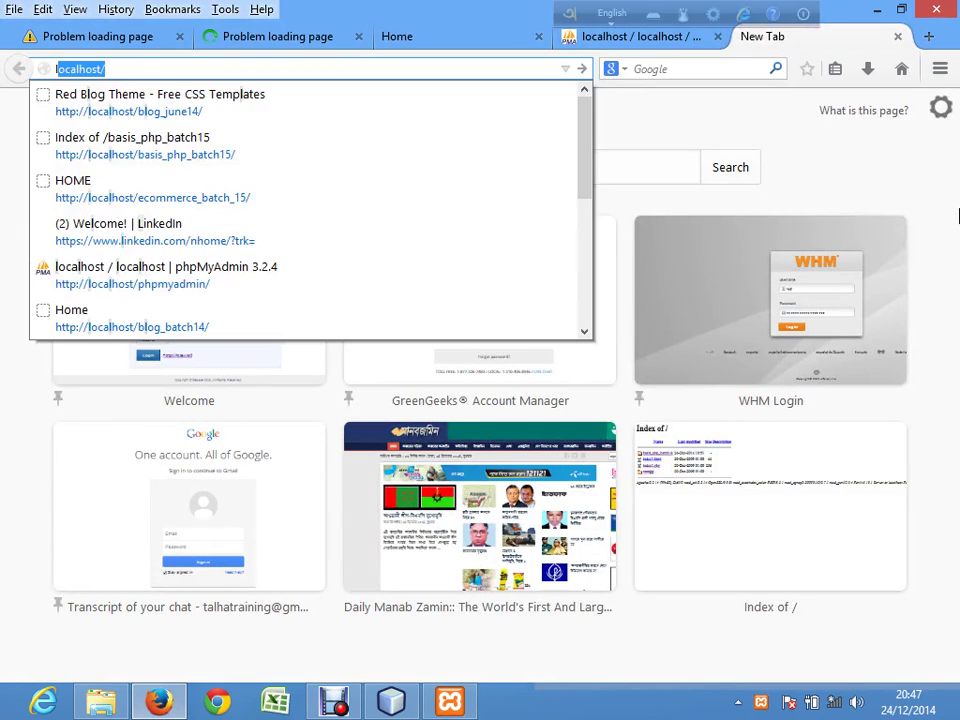
key(Right)
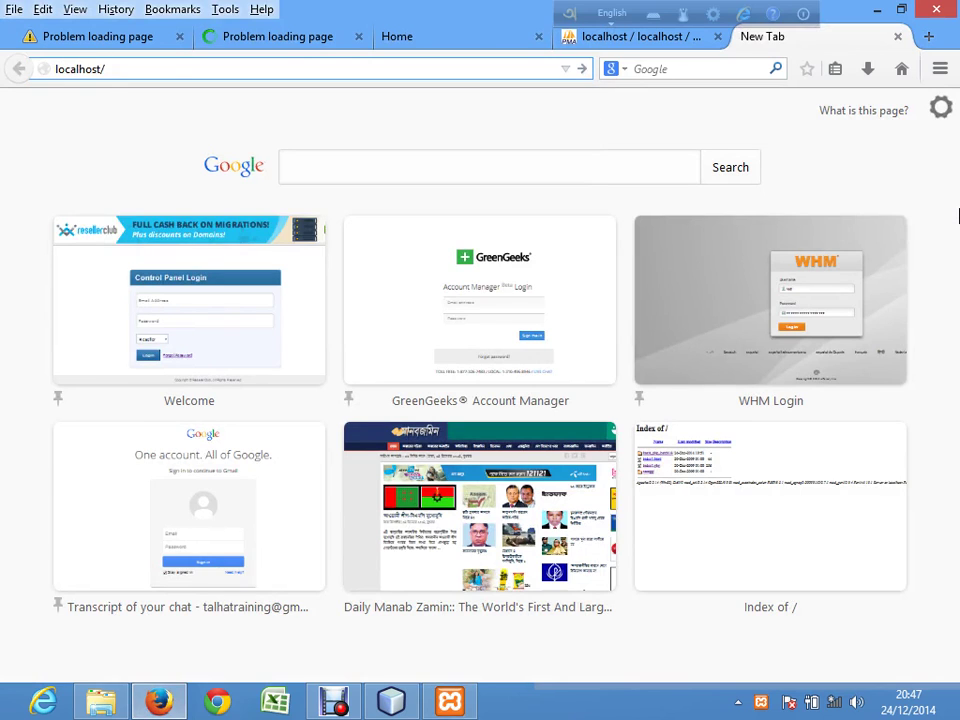
text(blog_batch15/)
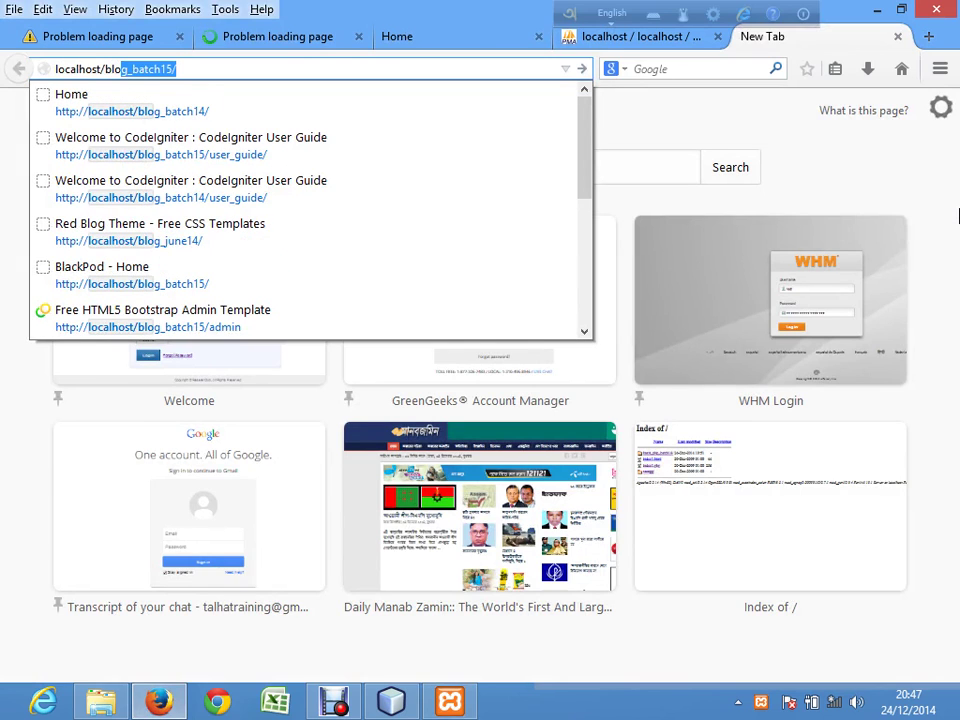
key(Down)
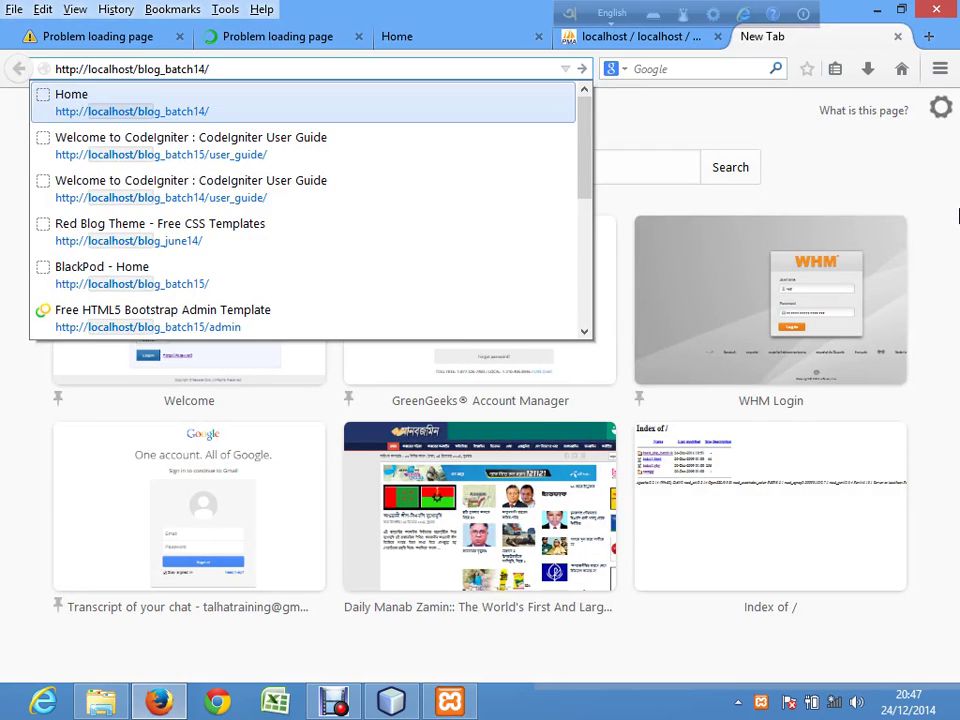
key(Return)
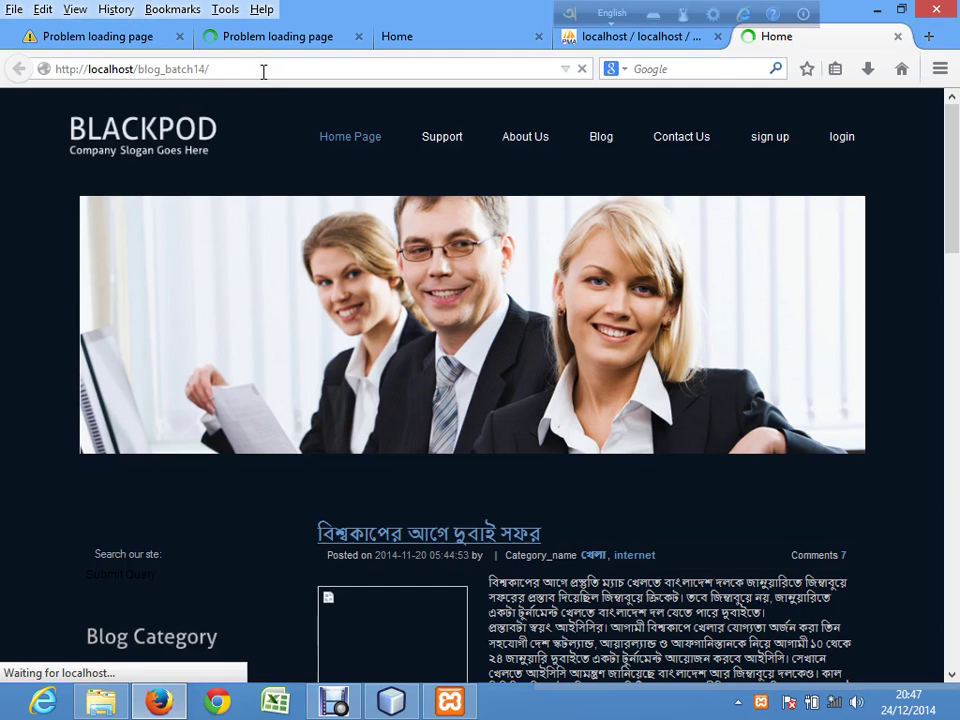
Step: Open the blog_batch14 admin login page in another new tab
click(264, 68)
key(ctrl+c)
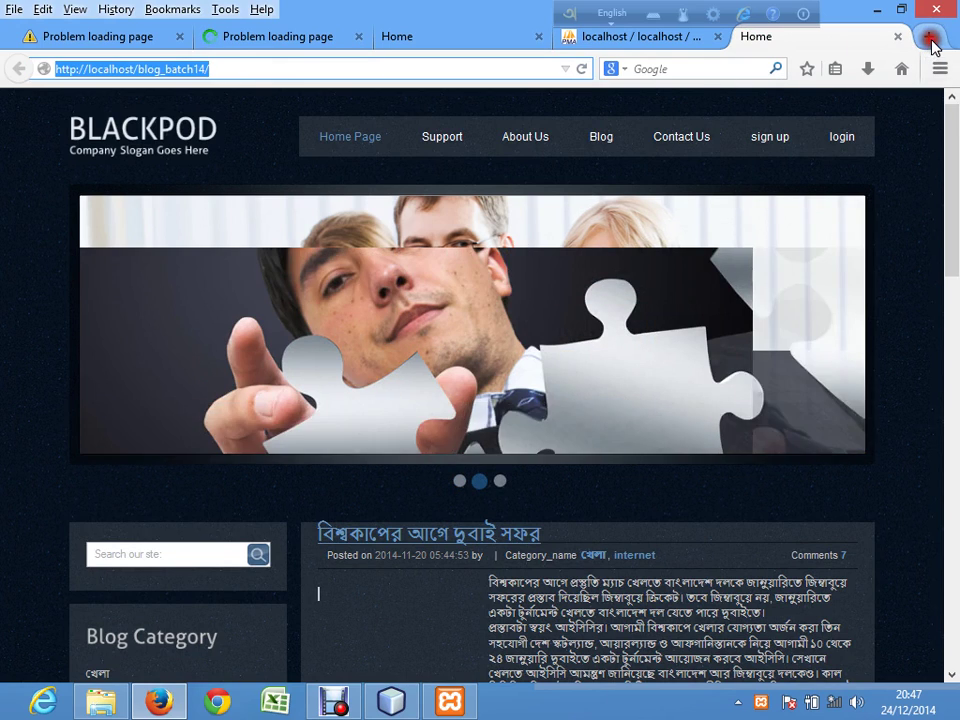
click(929, 45)
key(ctrl+v)
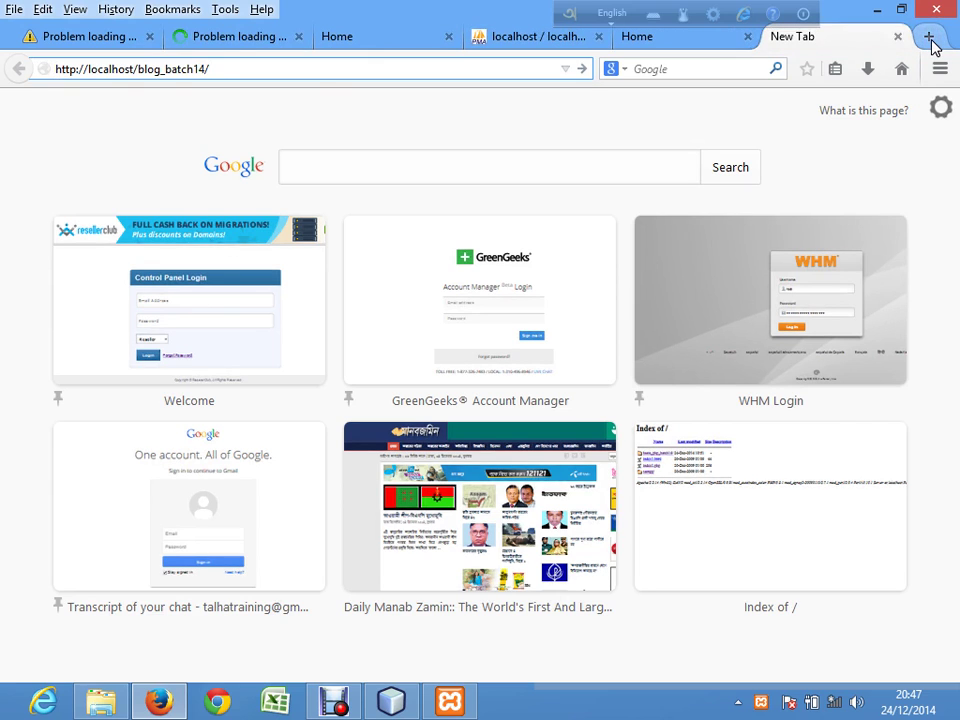
text(a)
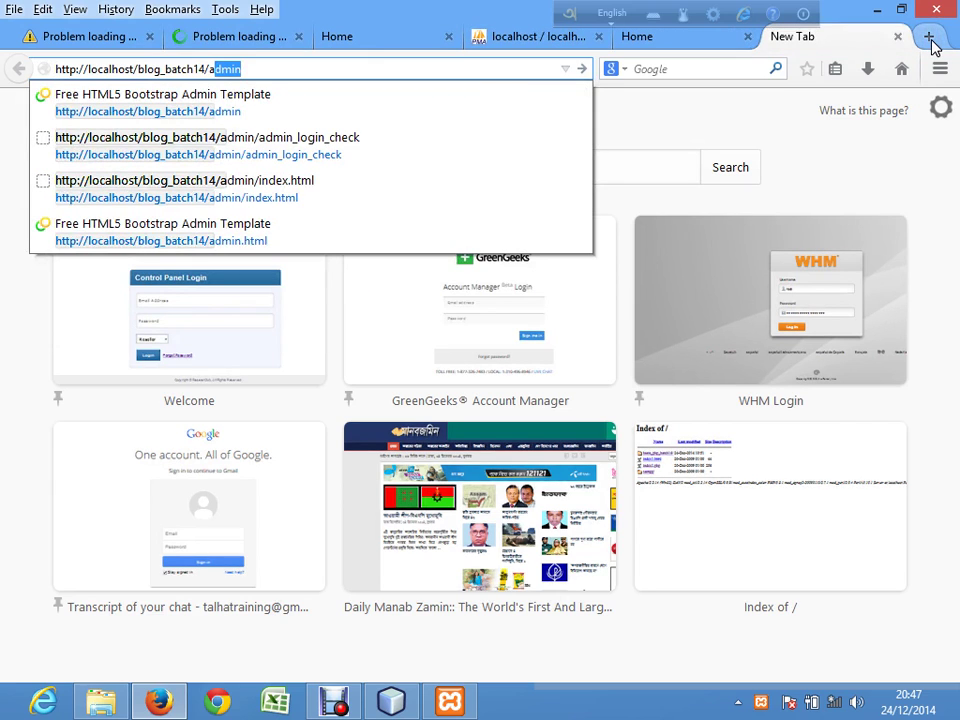
key(Return)
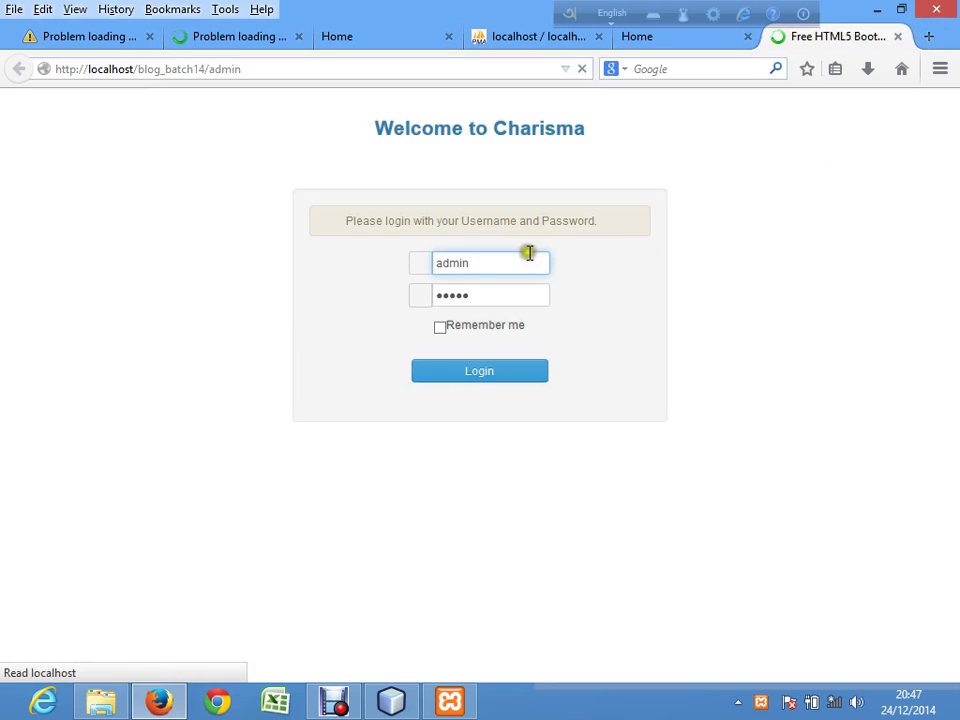
Step: Replace the login username with the admin's e-mail address and enter the password
drag(490, 259, 414, 266)
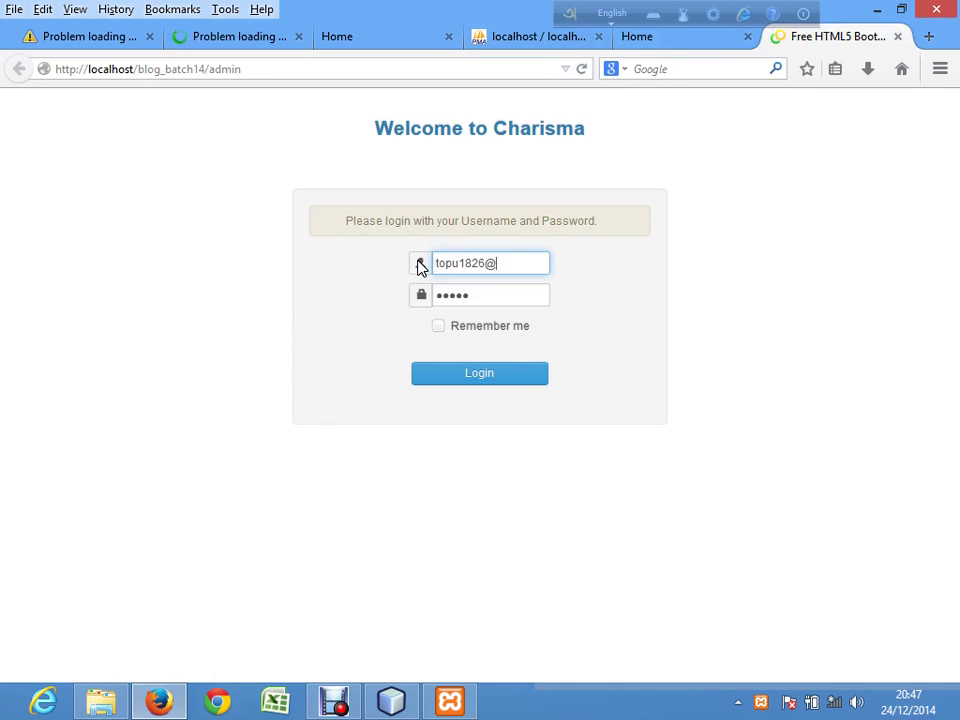
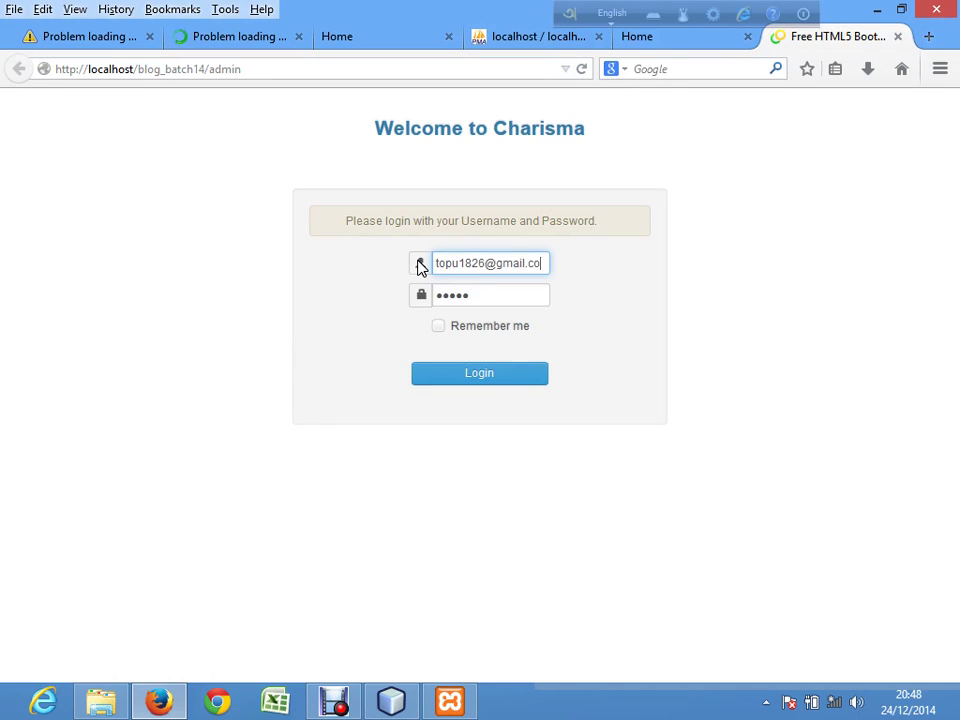
key(Tab)
text(•)
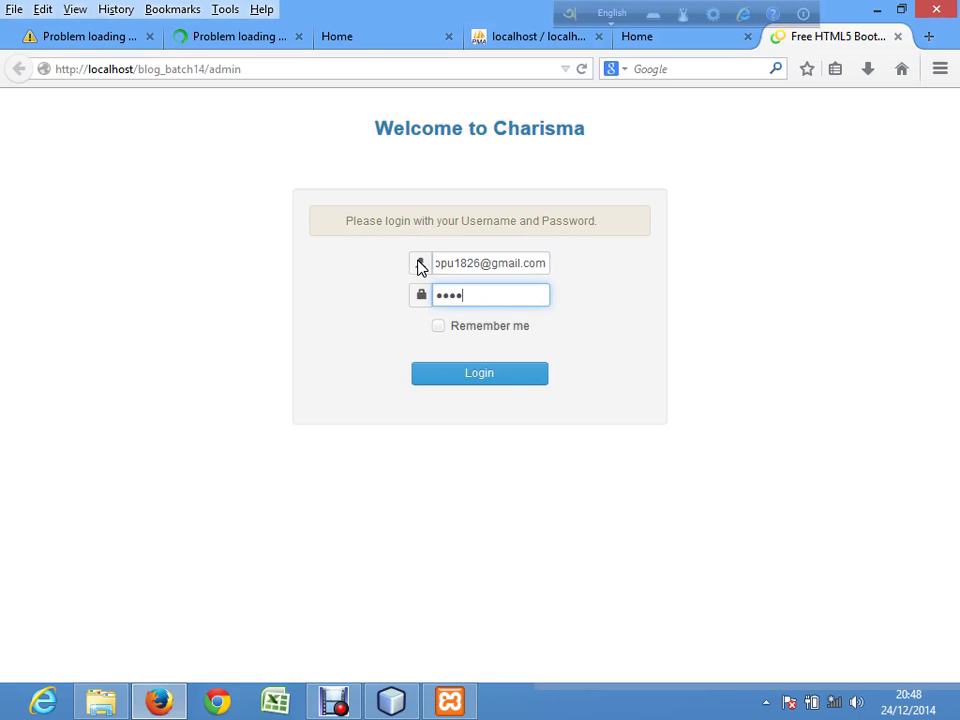
Step: Switch to the blog home page tab and scroll down through it
click(690, 38)
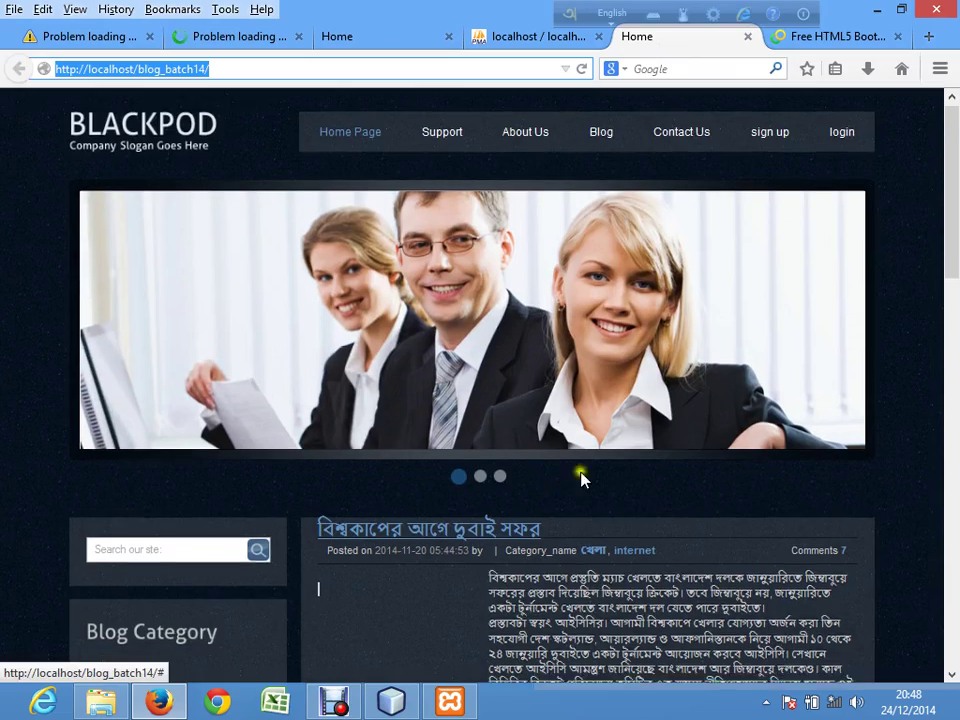
scroll(579, 476, down, 2)
scroll(945, 311, down, 8)
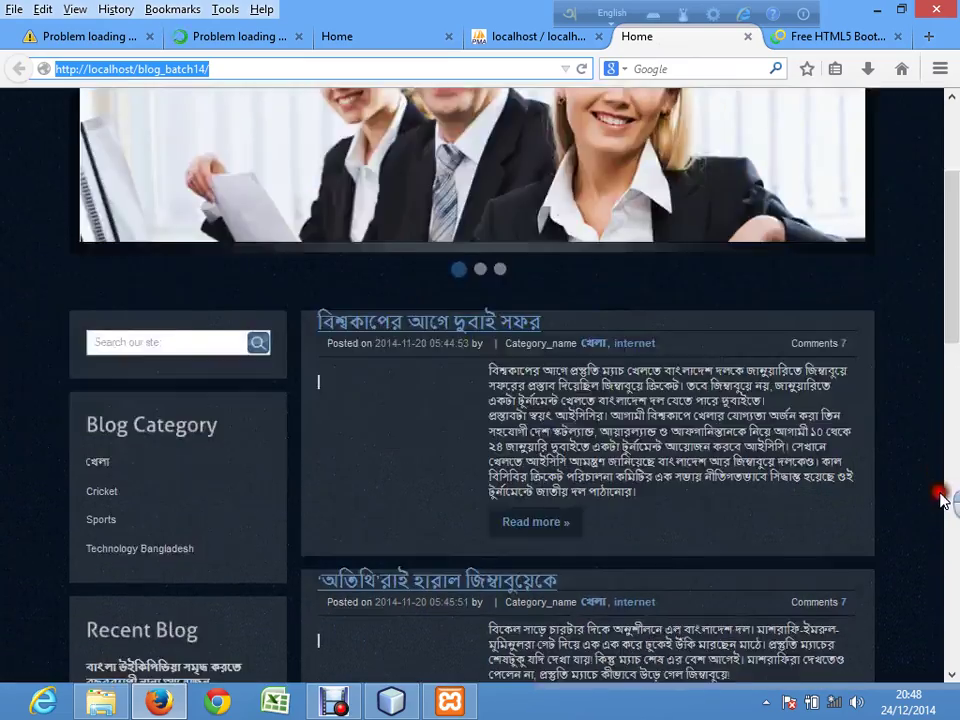
Step: Open the first post's full article (blog_detail/1), then return to the admin login tab
scroll(955, 413, down, 12)
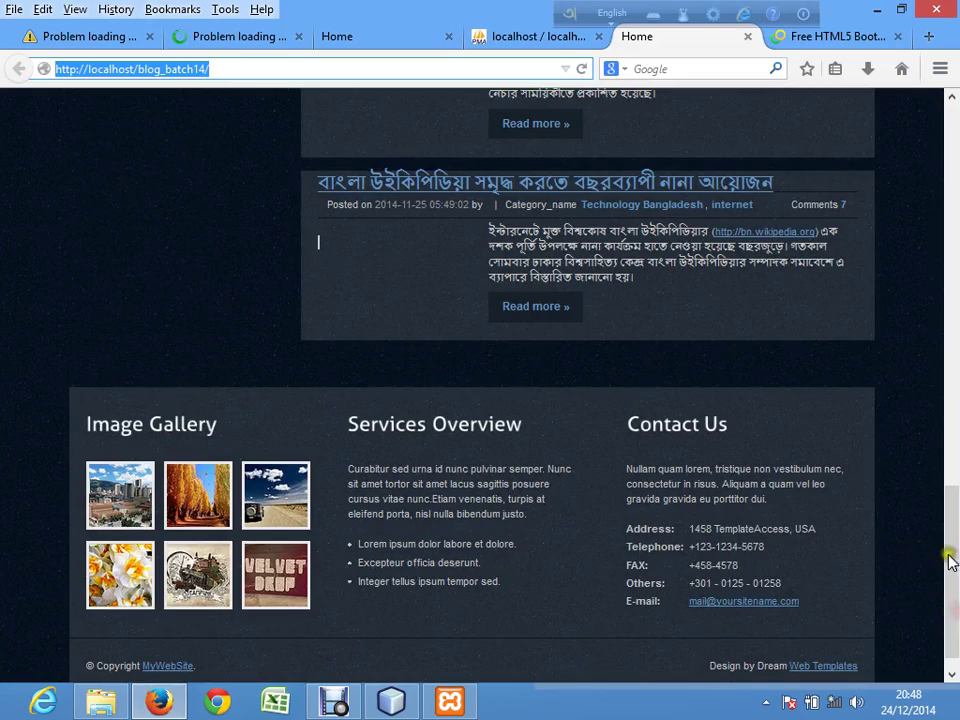
drag(950, 560, 955, 272)
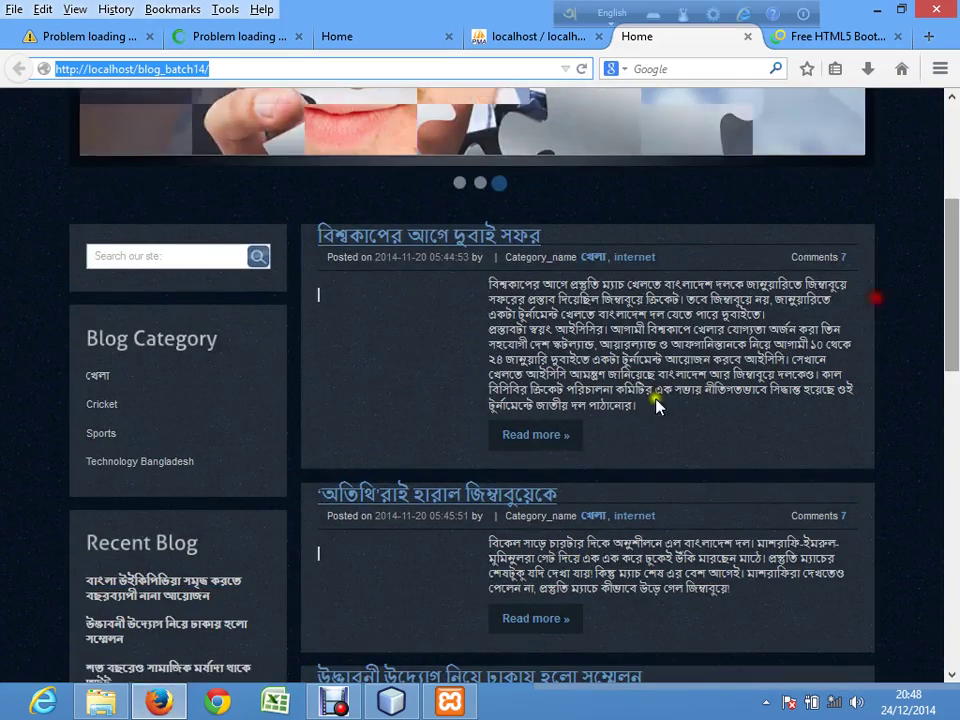
click(539, 444)
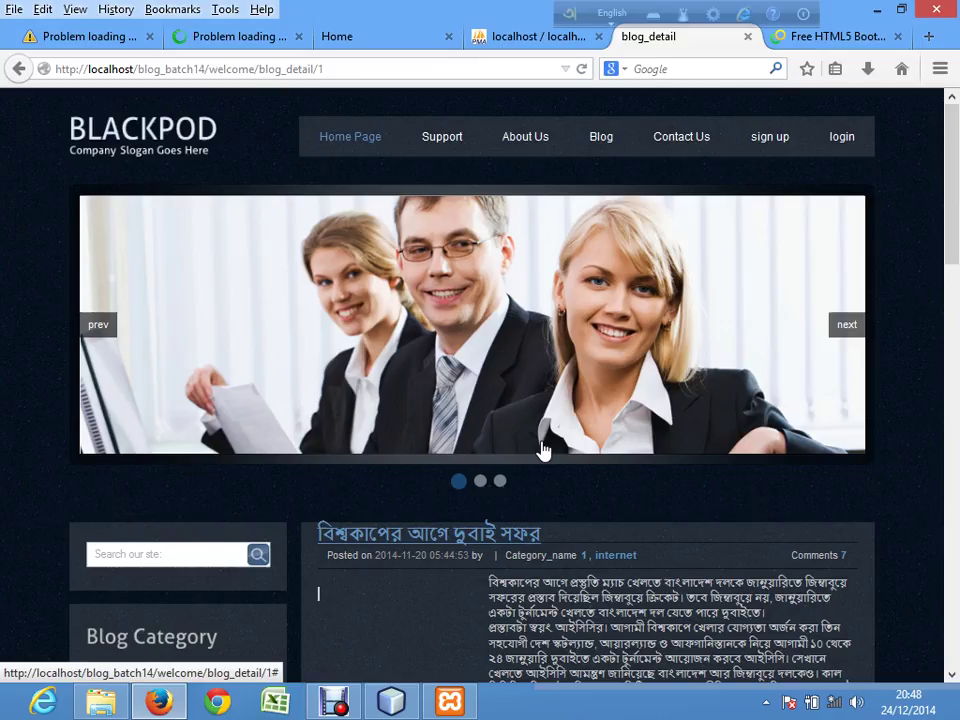
drag(955, 230, 955, 185)
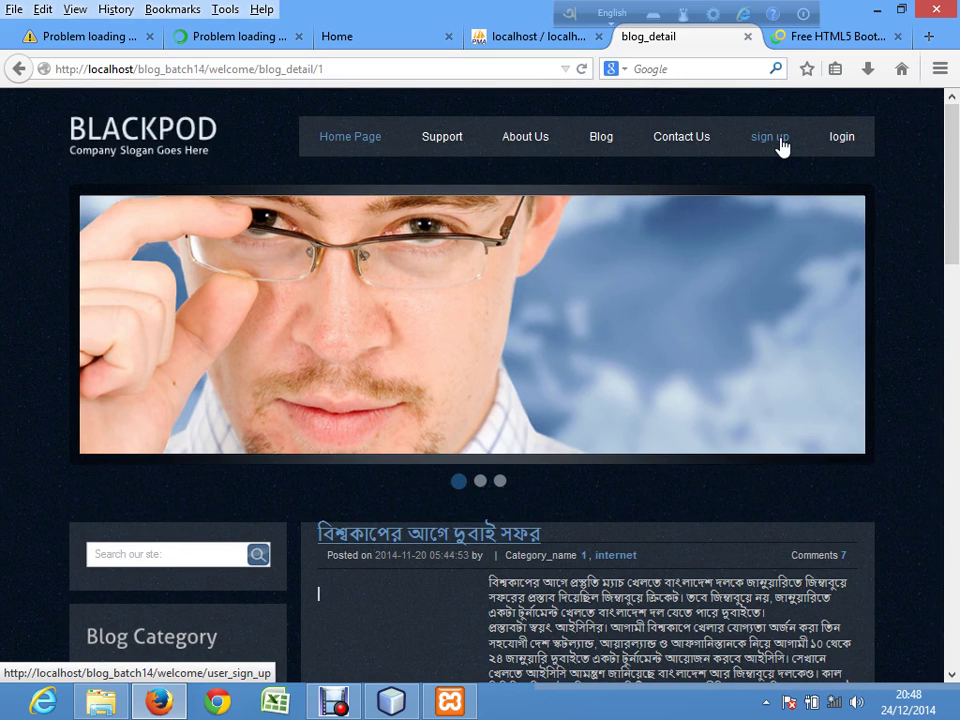
click(812, 46)
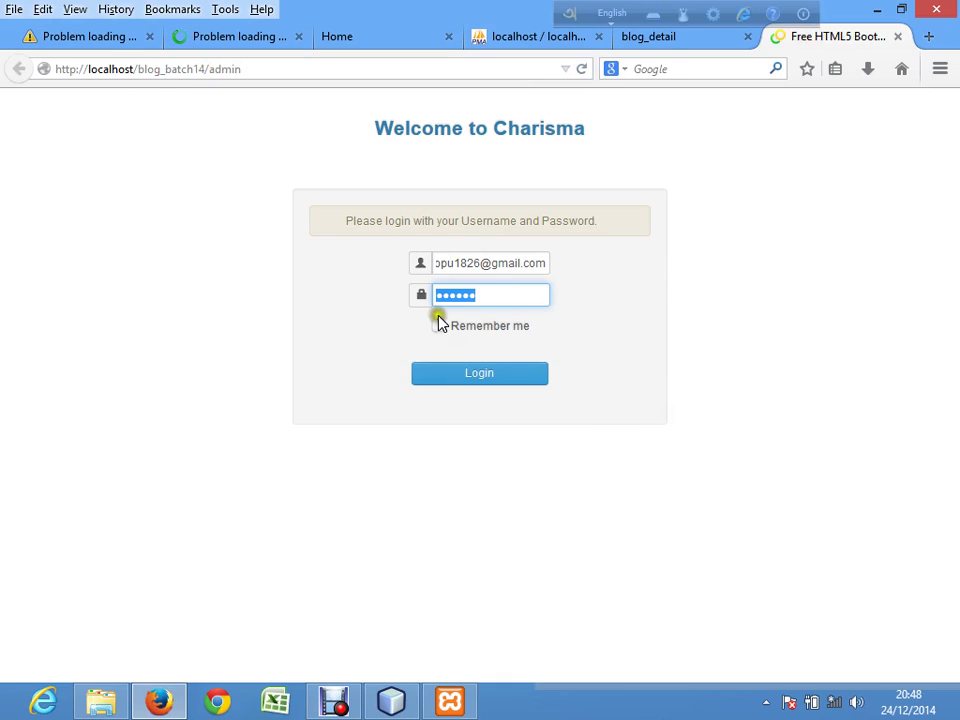
Step: Log in to the Charisma admin, decline saving the password, and open Add Category
click(485, 377)
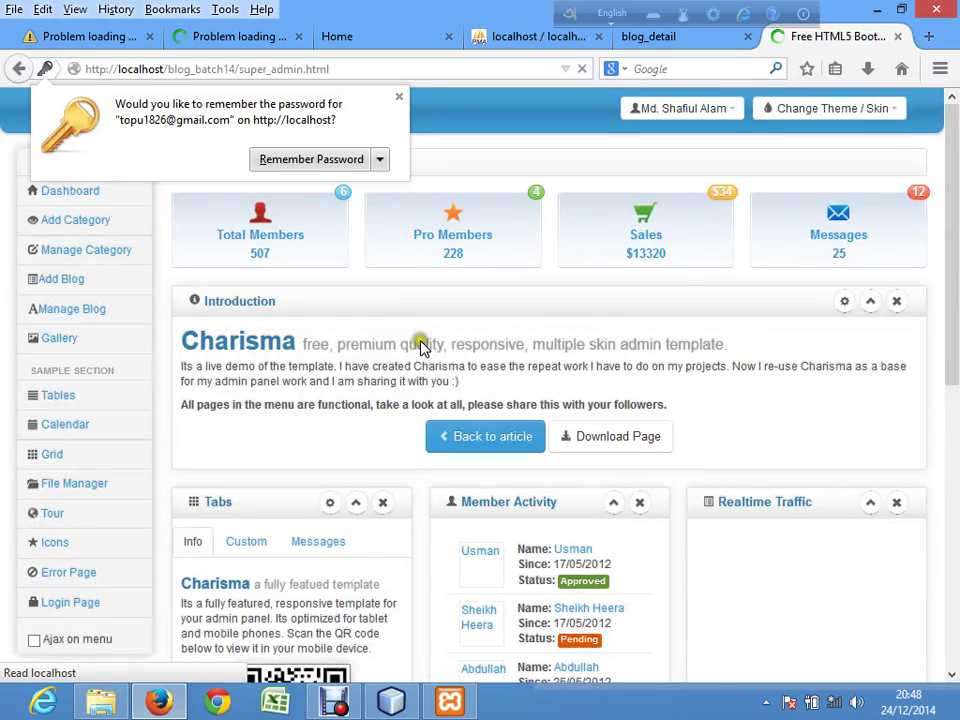
click(398, 96)
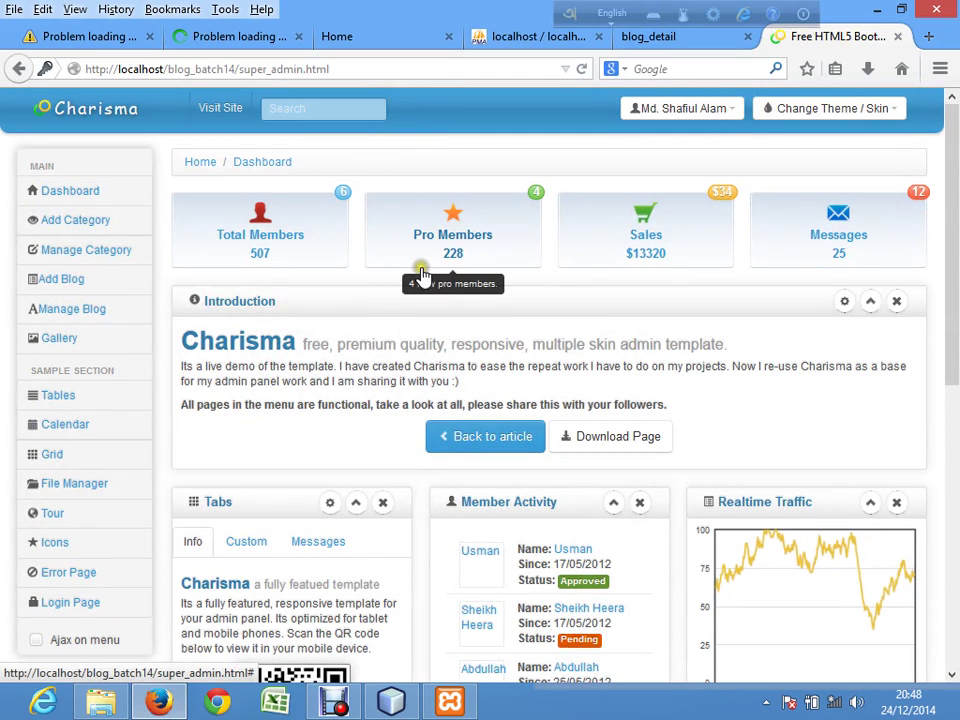
click(88, 224)
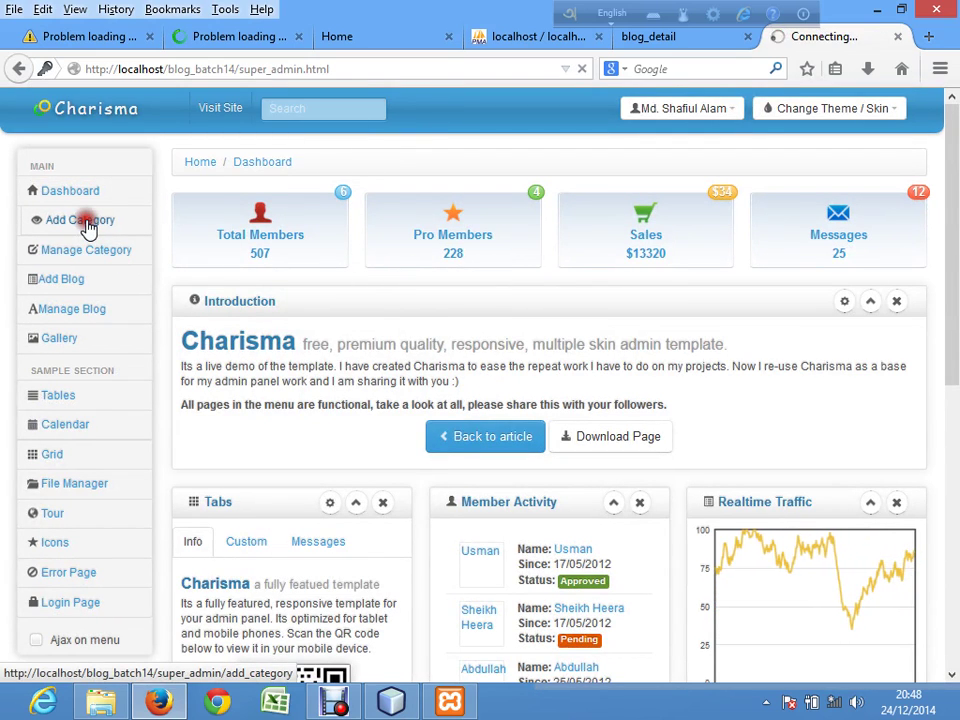
Step: Glance at the blog post detail tab, then come back to the Add category form
click(680, 42)
drag(953, 245, 950, 319)
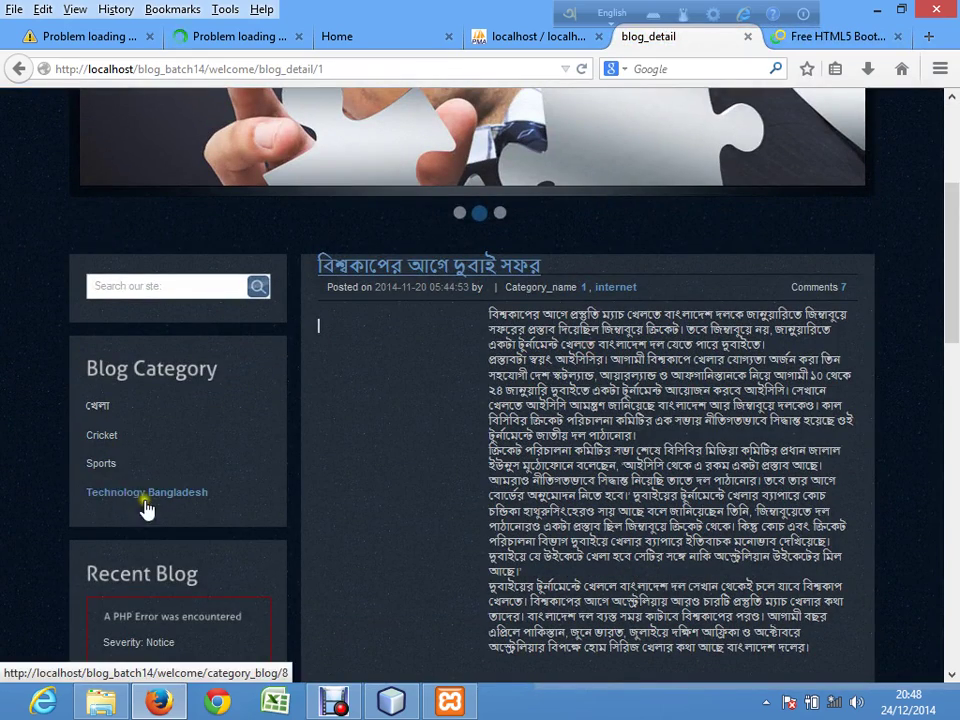
click(806, 32)
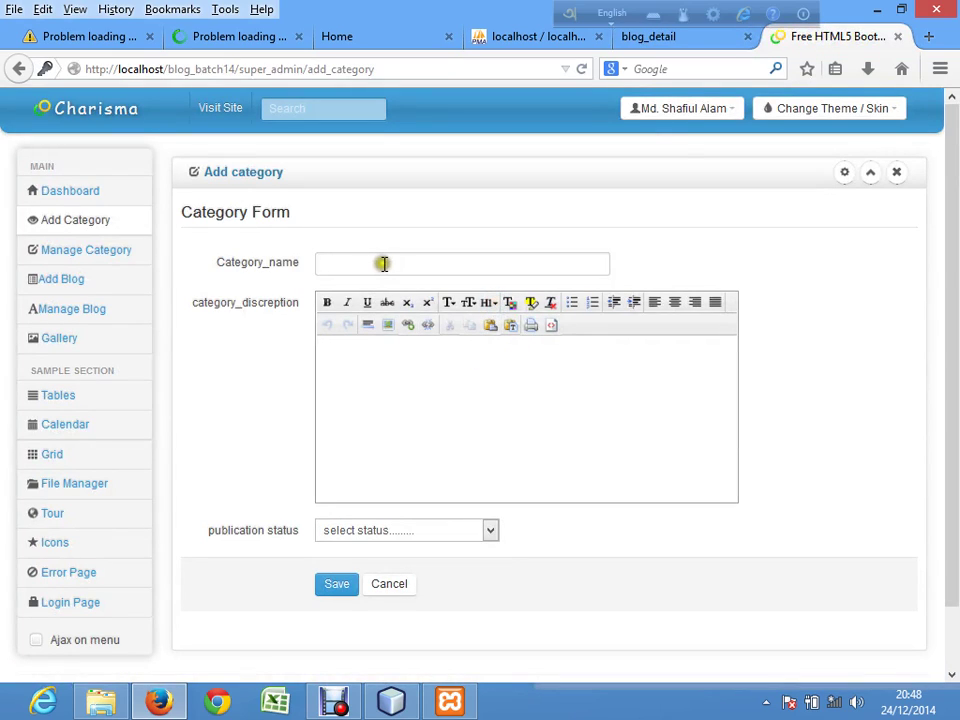
Step: Enter category name Bangladesh, description '----------', status published, and save it
click(382, 262)
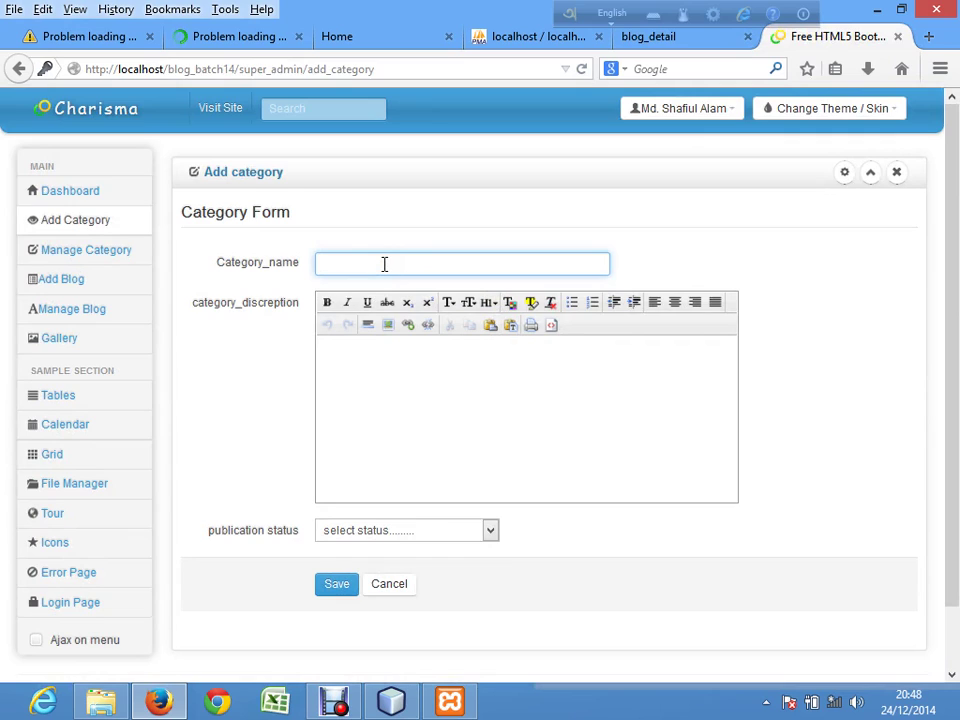
text(bangla)
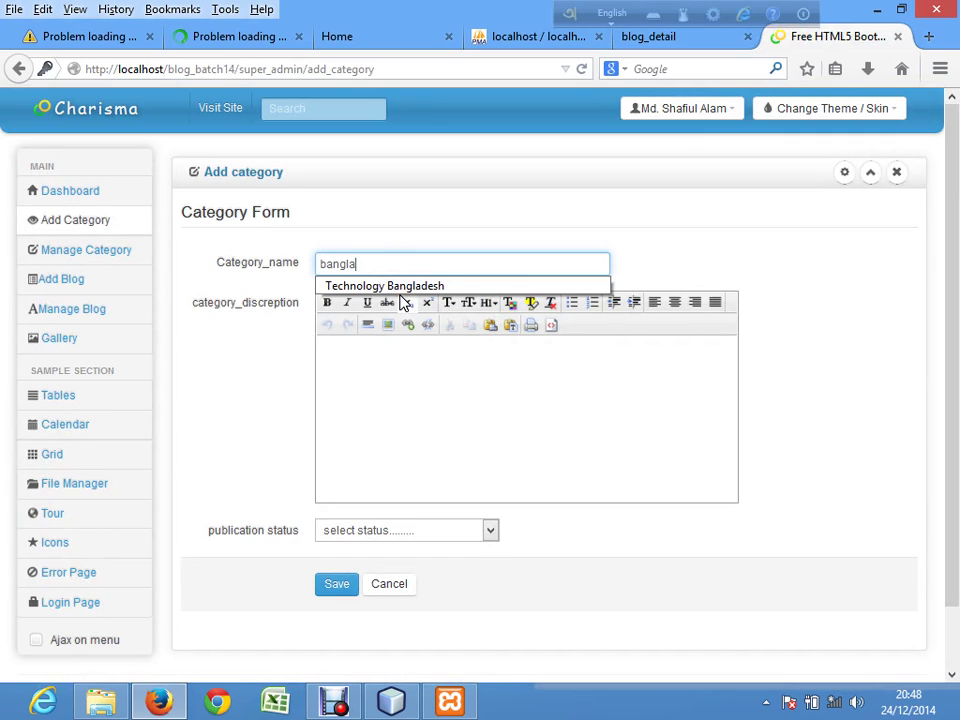
key(BackSpace)
key(BackSpace)
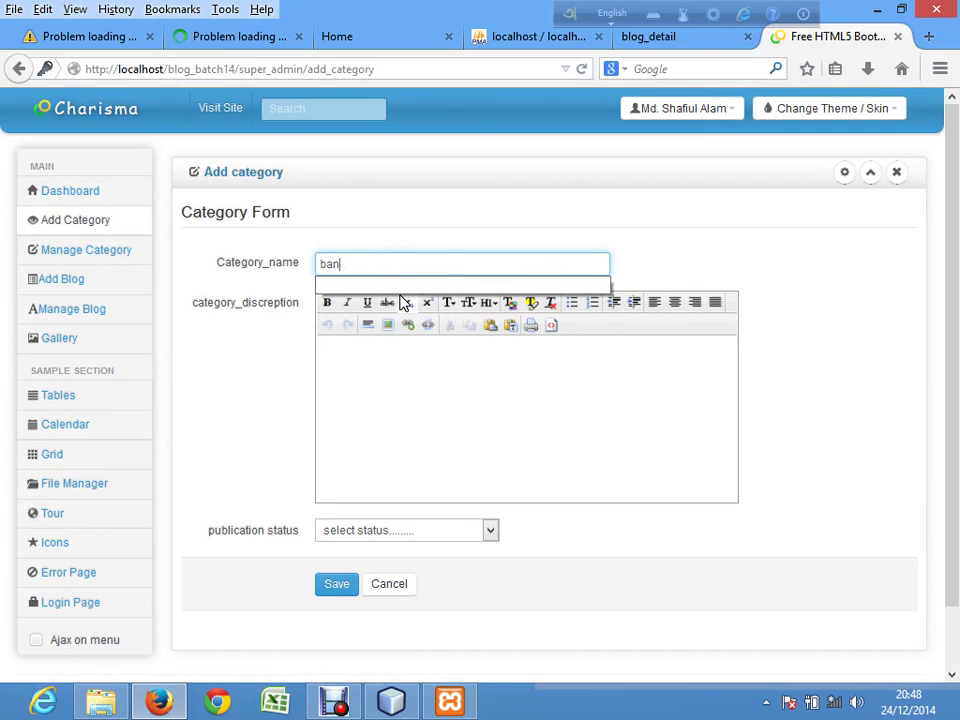
key(BackSpace)
key(BackSpace)
key(BackSpace)
text(Bang)
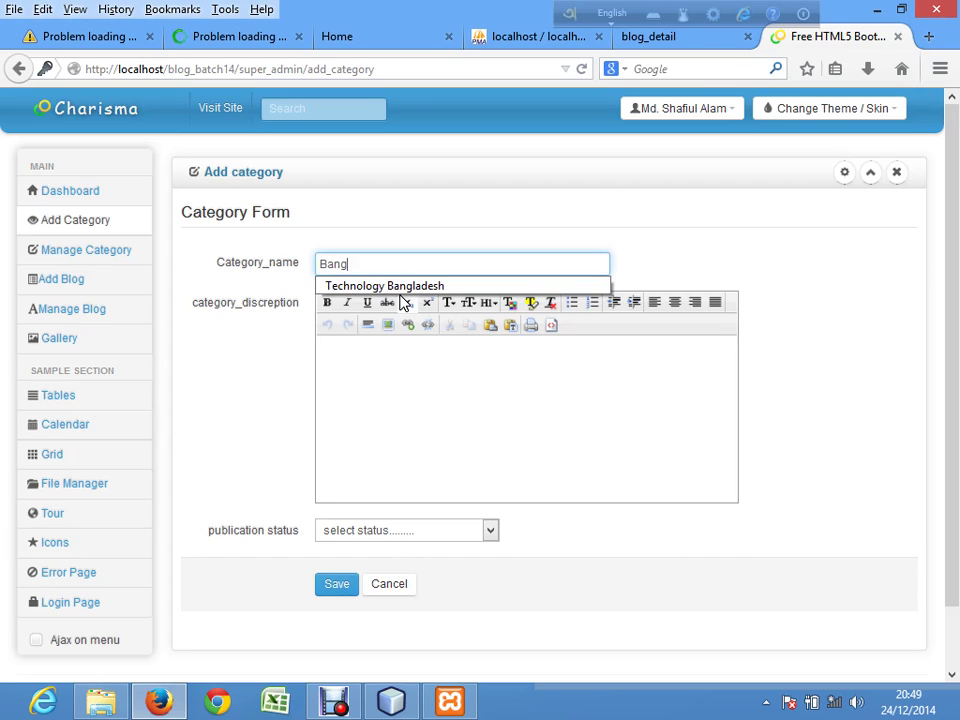
text(sh)
click(401, 379)
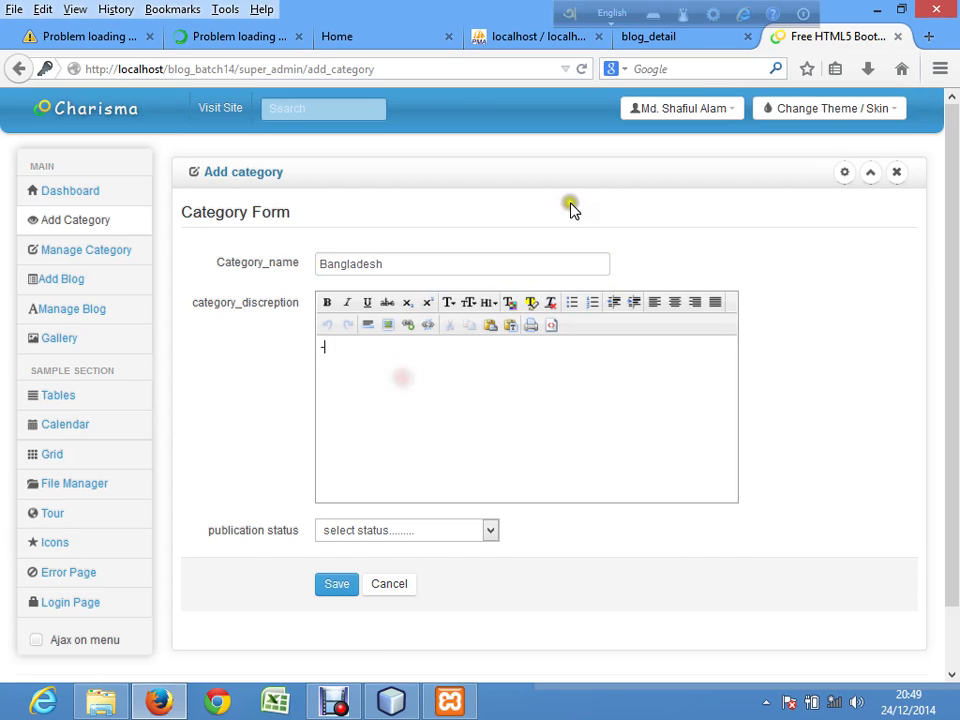
text(----------)
click(484, 531)
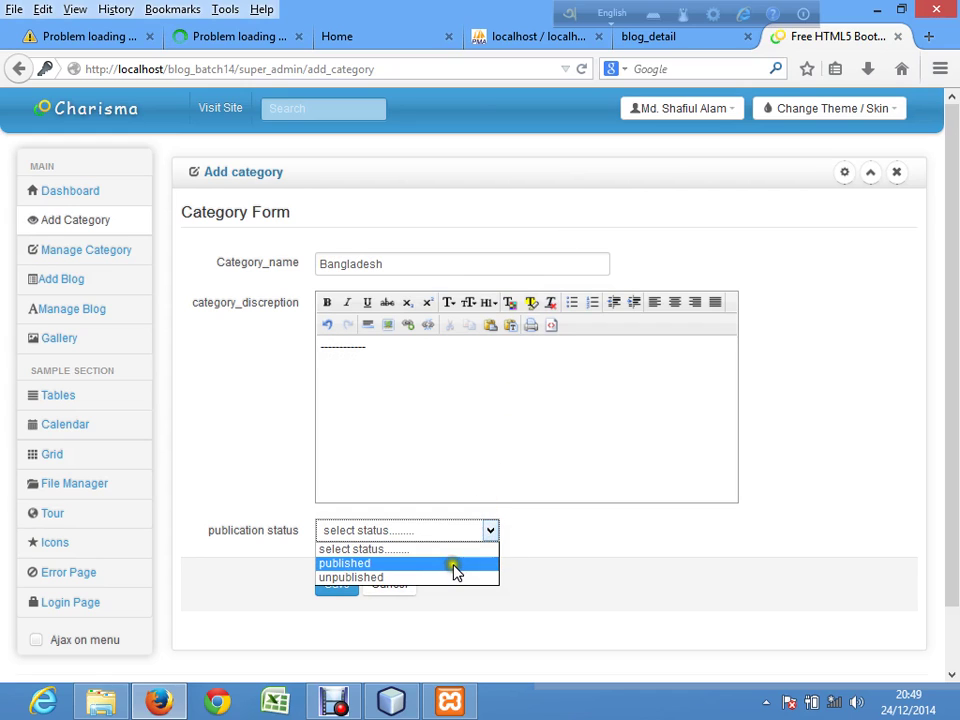
click(455, 570)
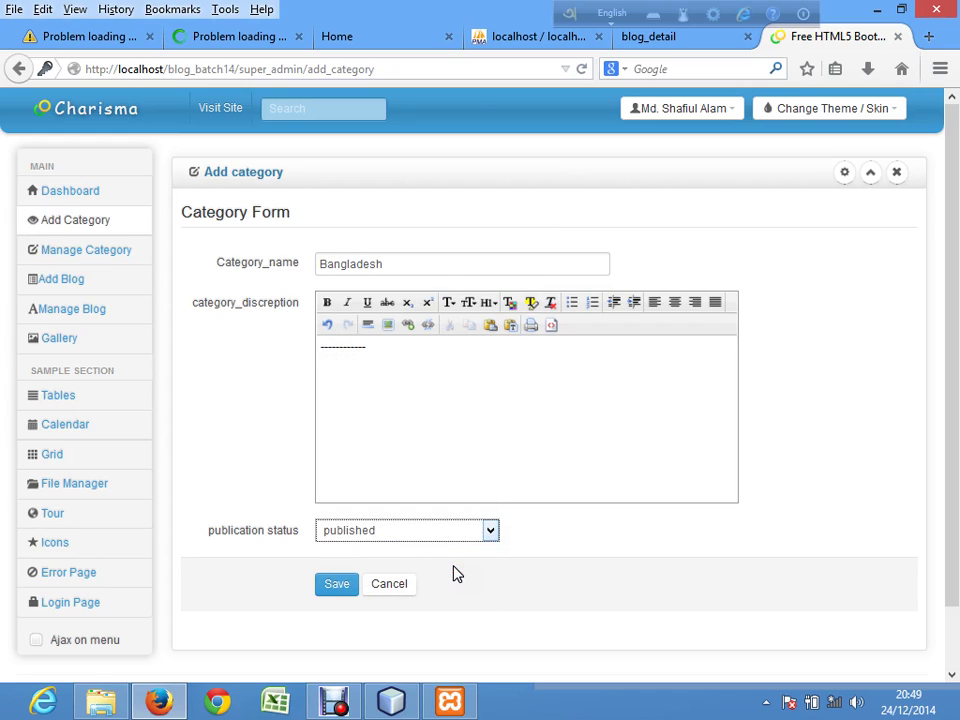
click(337, 584)
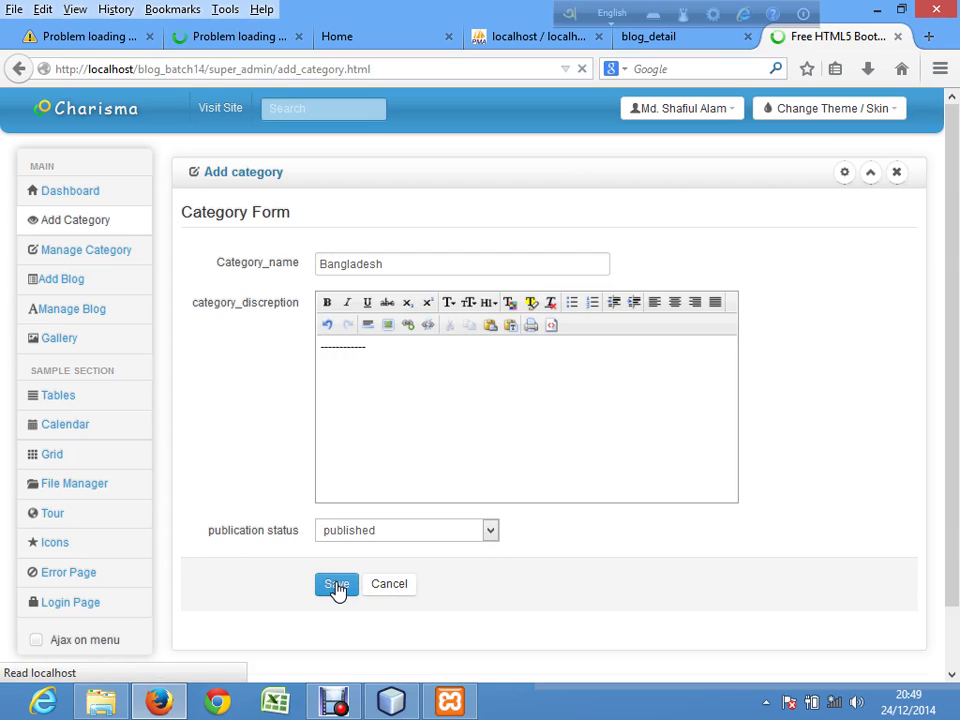
Step: Reload the public blog page, open the Bangladesh and খেলা category listings, then return to admin
click(645, 40)
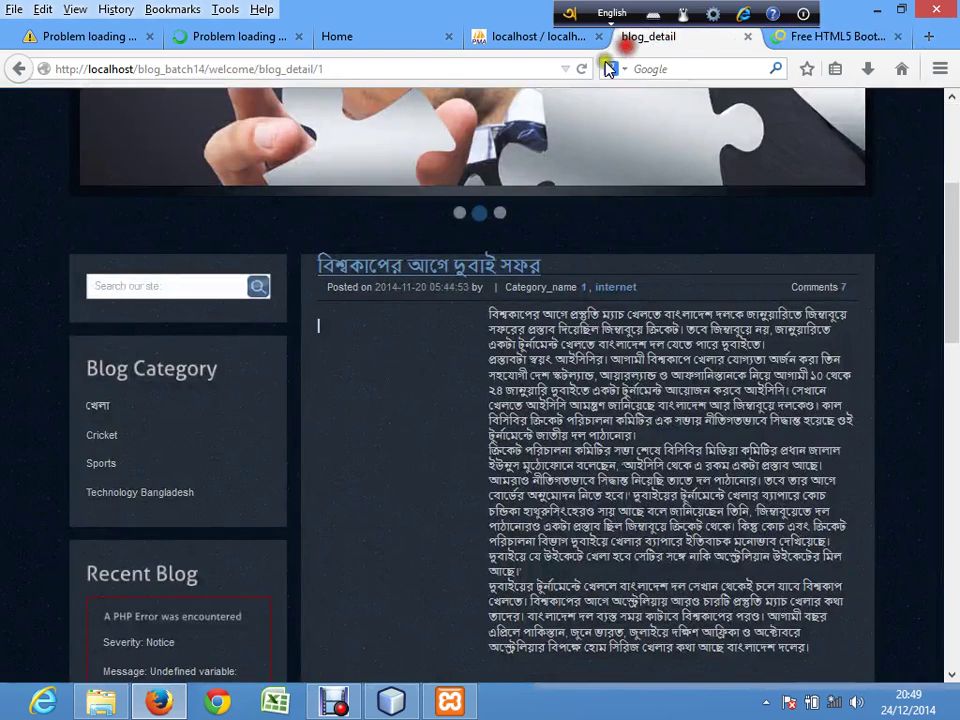
click(580, 70)
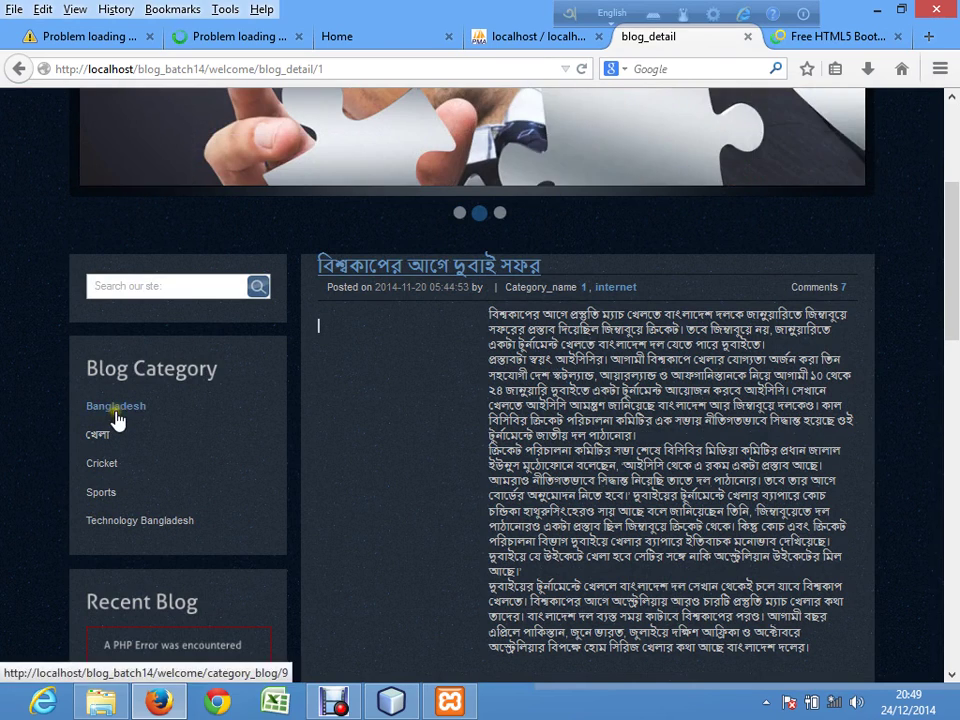
click(114, 412)
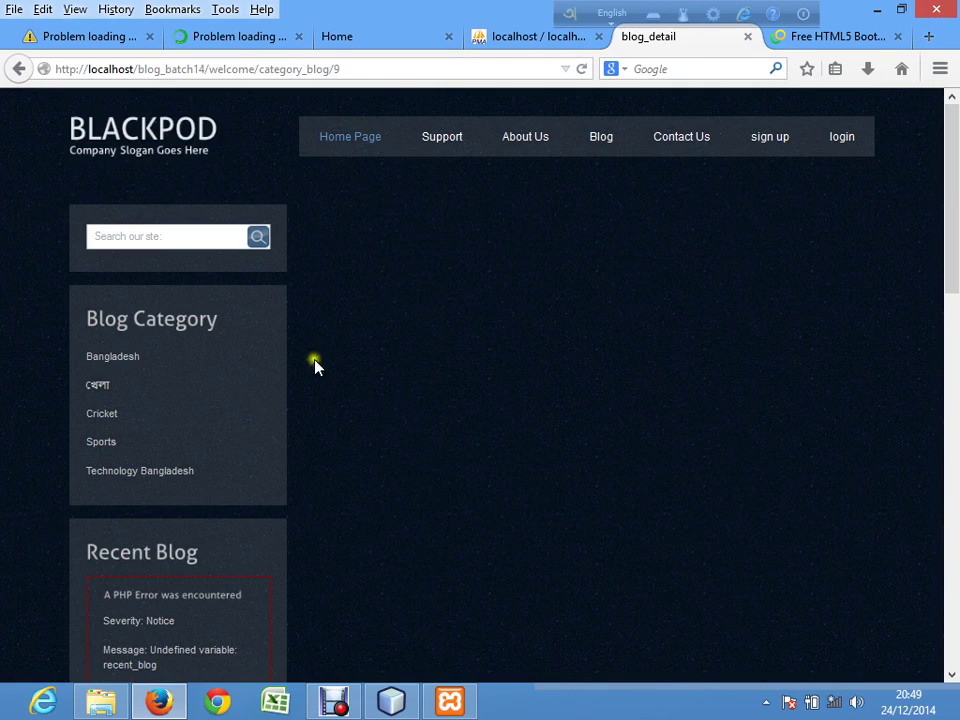
click(101, 388)
scroll(443, 477, down, 5)
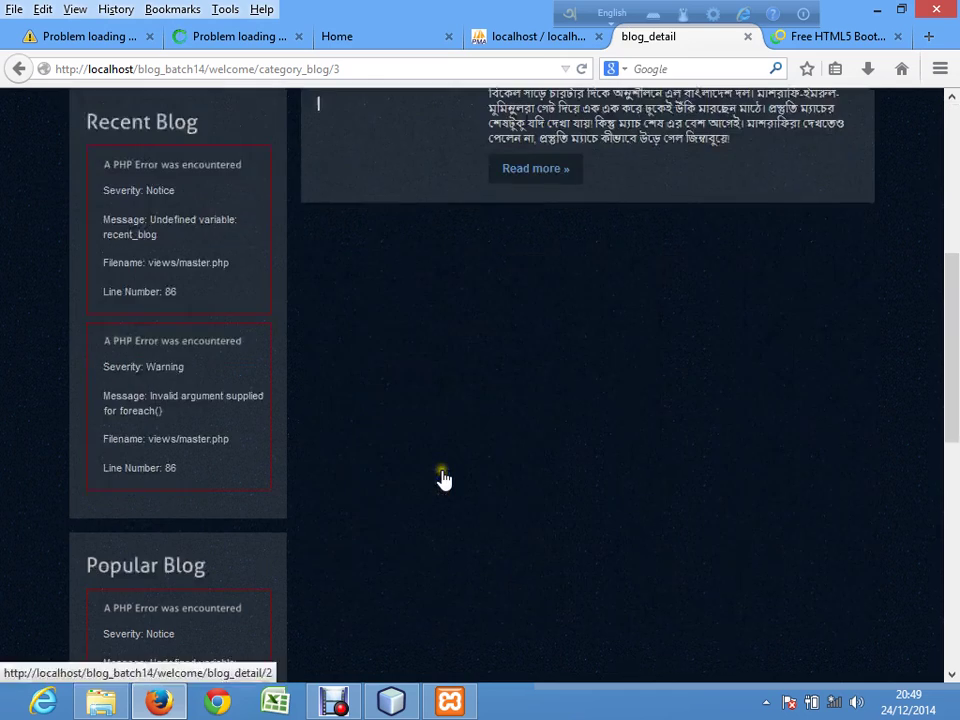
scroll(443, 477, up, 1)
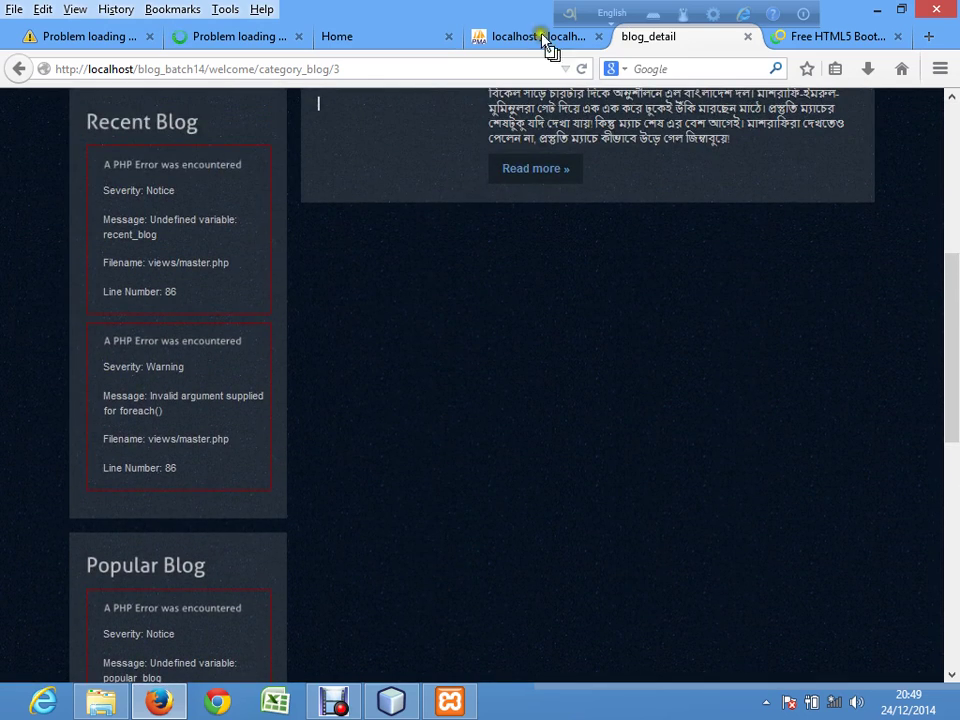
click(800, 38)
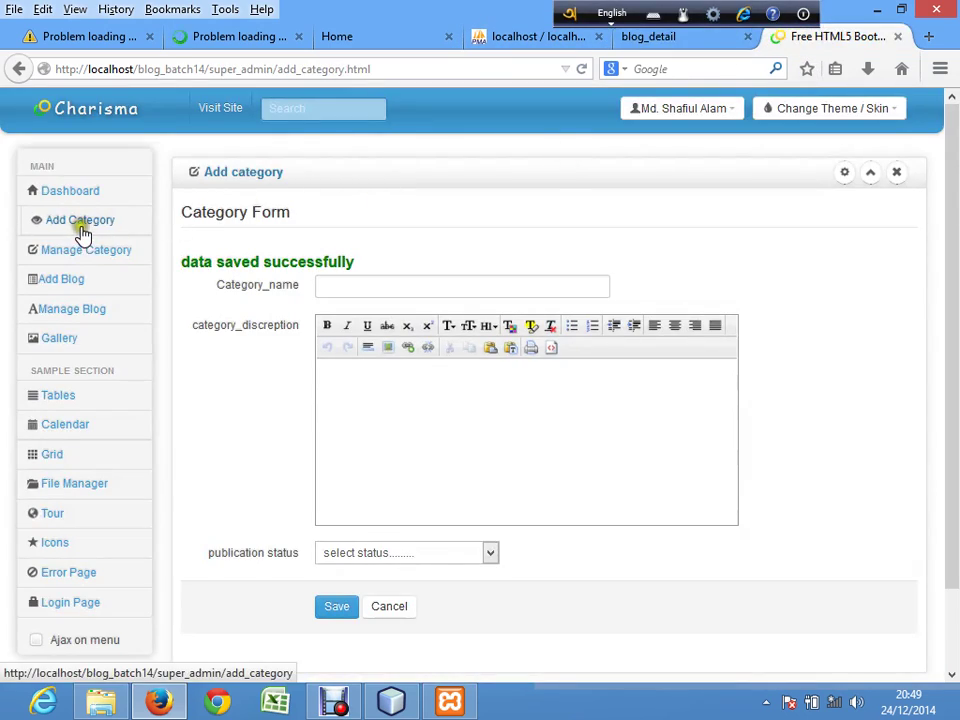
Step: Start a new blog in the Add Blog form with Bangladesh as its category
click(64, 283)
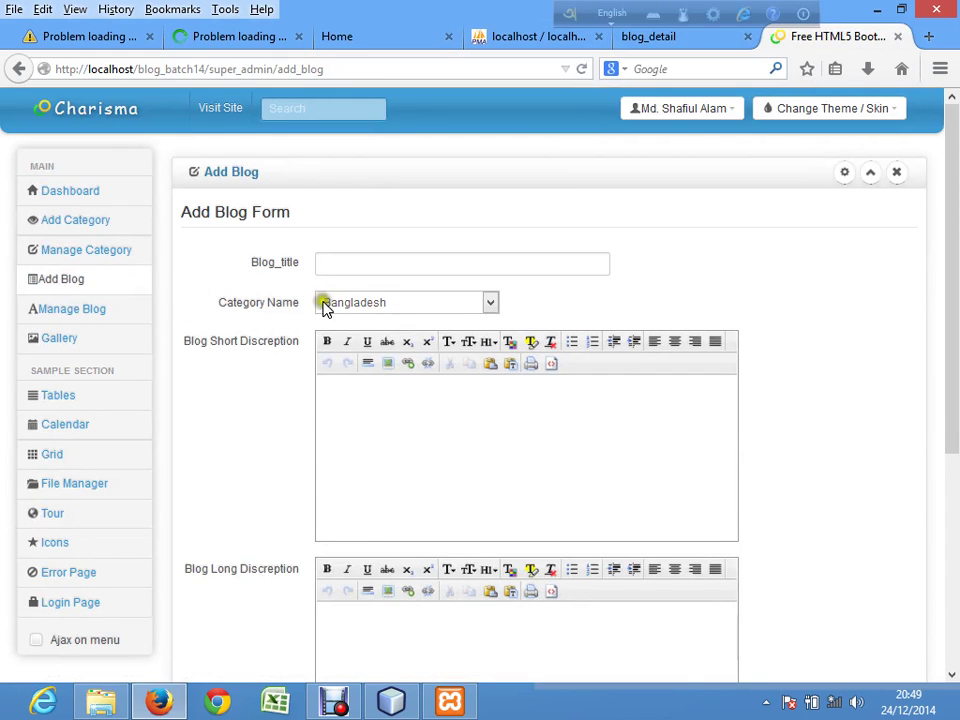
click(480, 308)
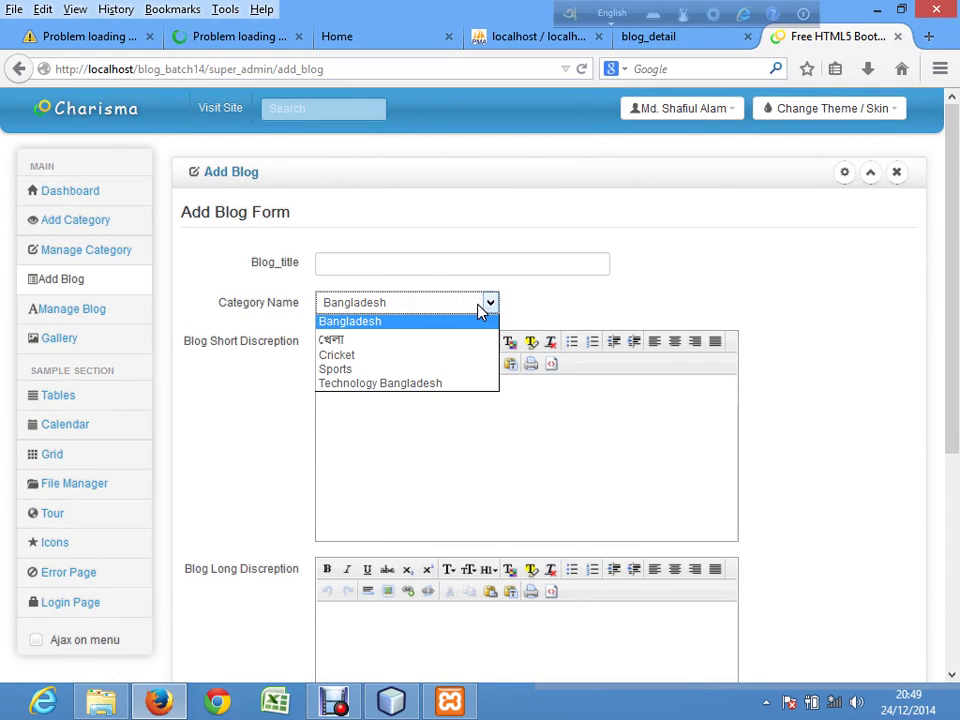
click(392, 259)
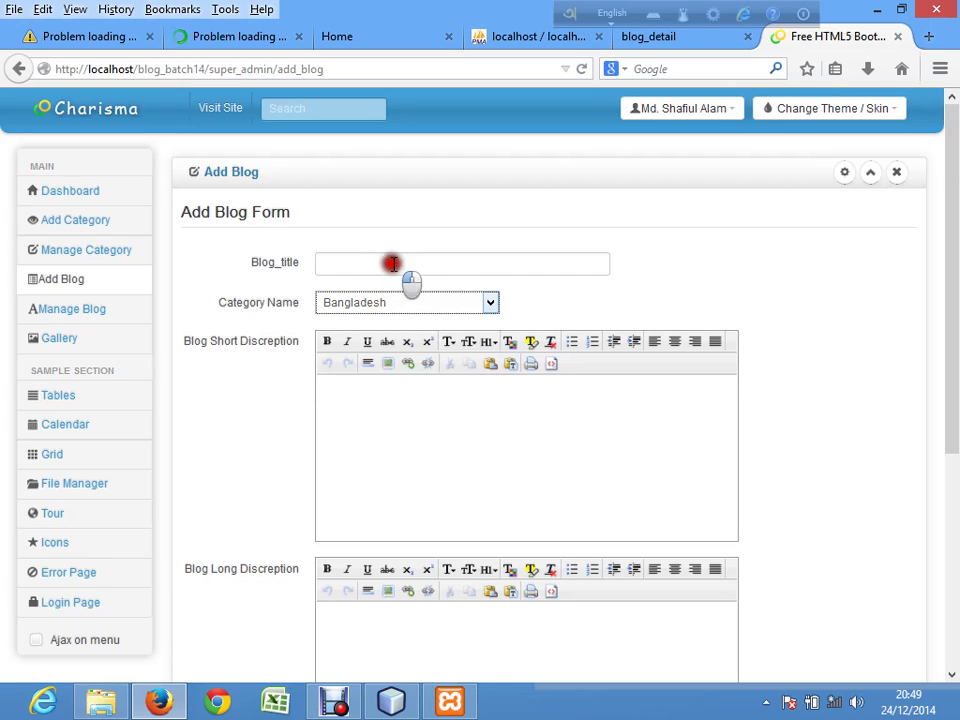
Step: Enter the title 'Test Blog' and the short description 'This is test blog'
click(380, 259)
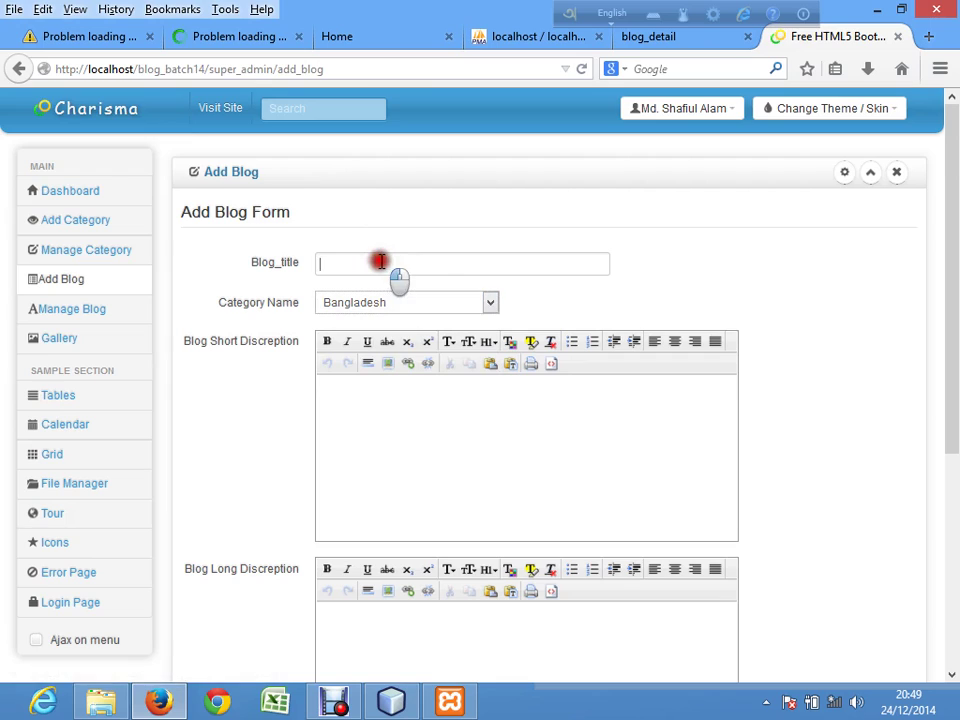
text(Test Blog)
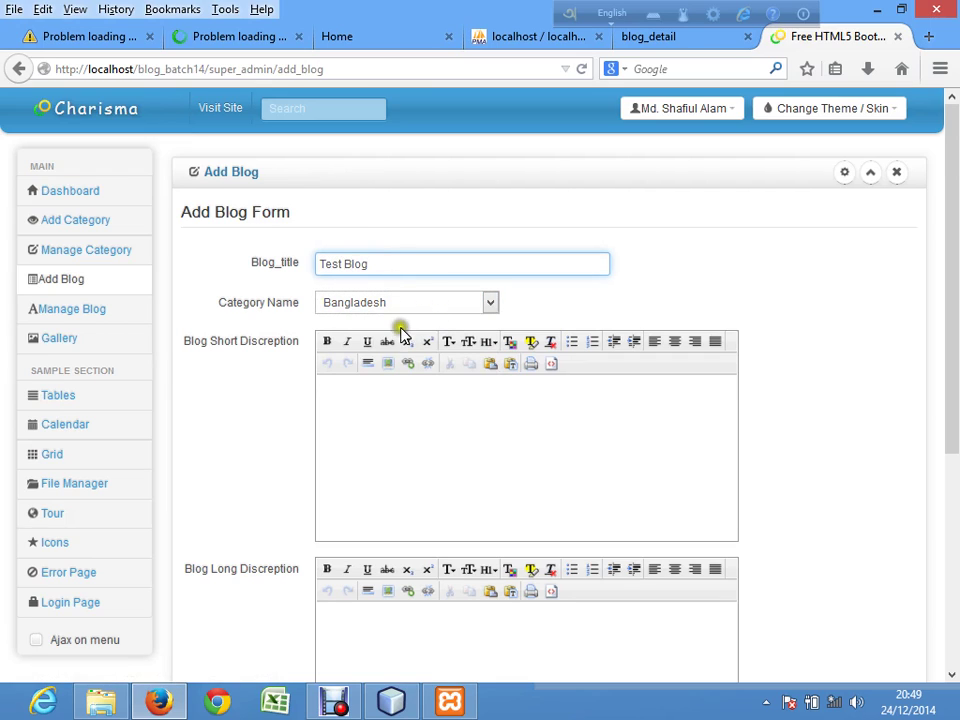
click(369, 419)
text(This)
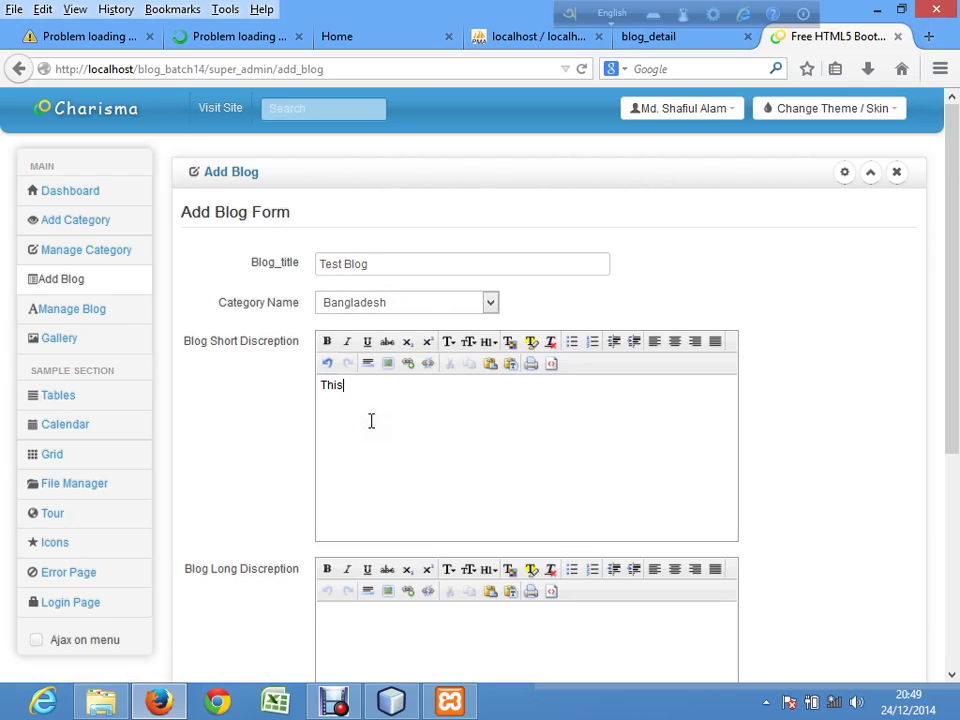
text( is test blog)
Step: Open Manage Category and Manage Blog in new tabs, then view the category list showing Bangladesh published
right_click(90, 250)
click(121, 259)
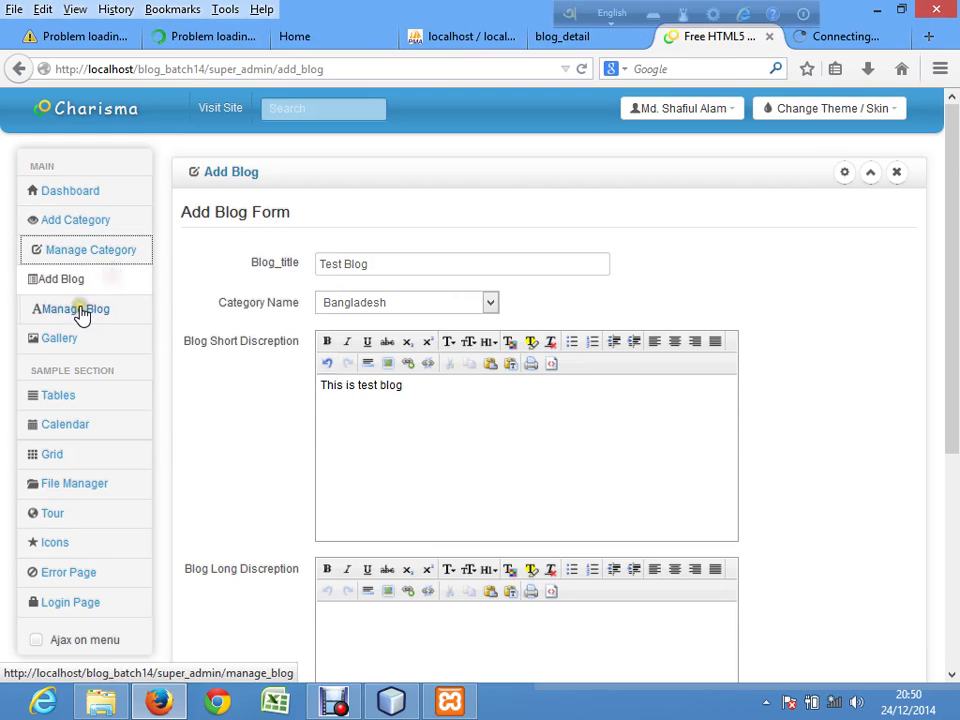
right_click(84, 311)
click(113, 322)
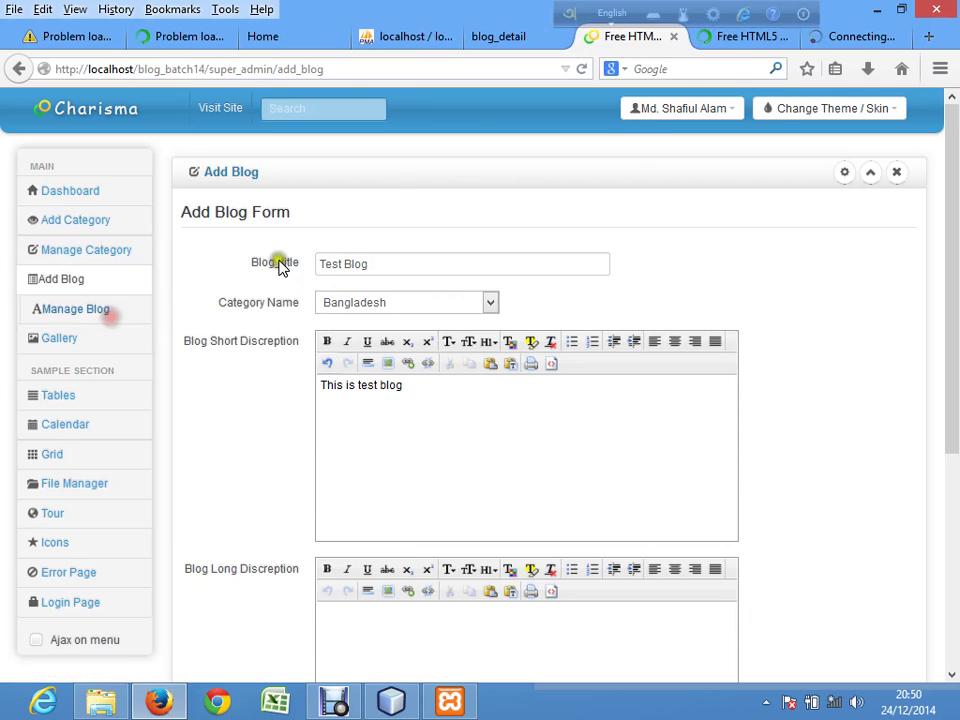
click(746, 40)
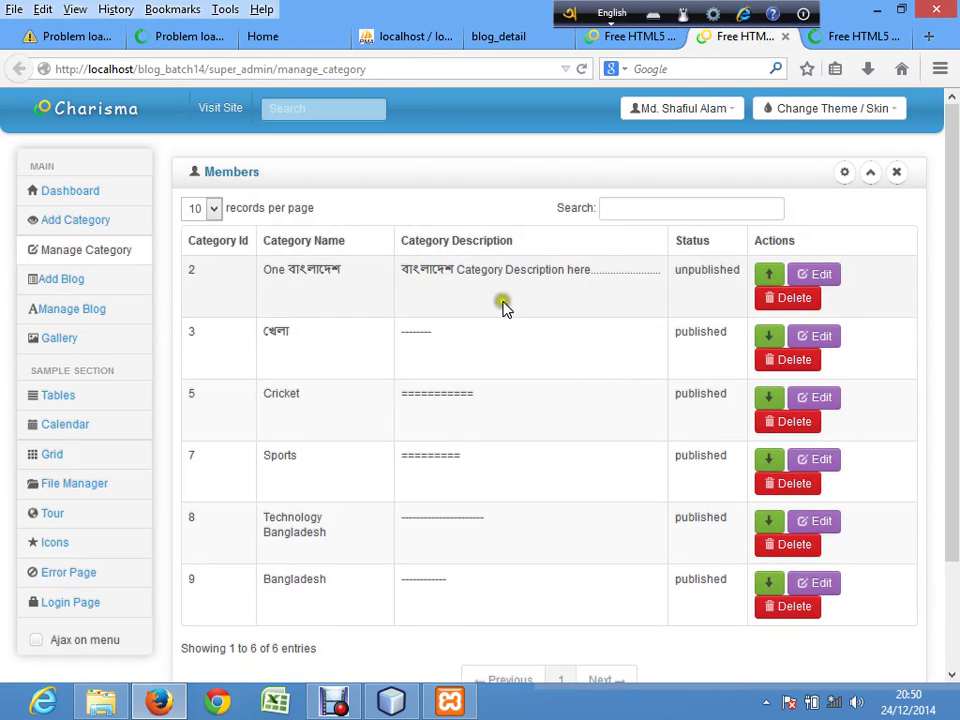